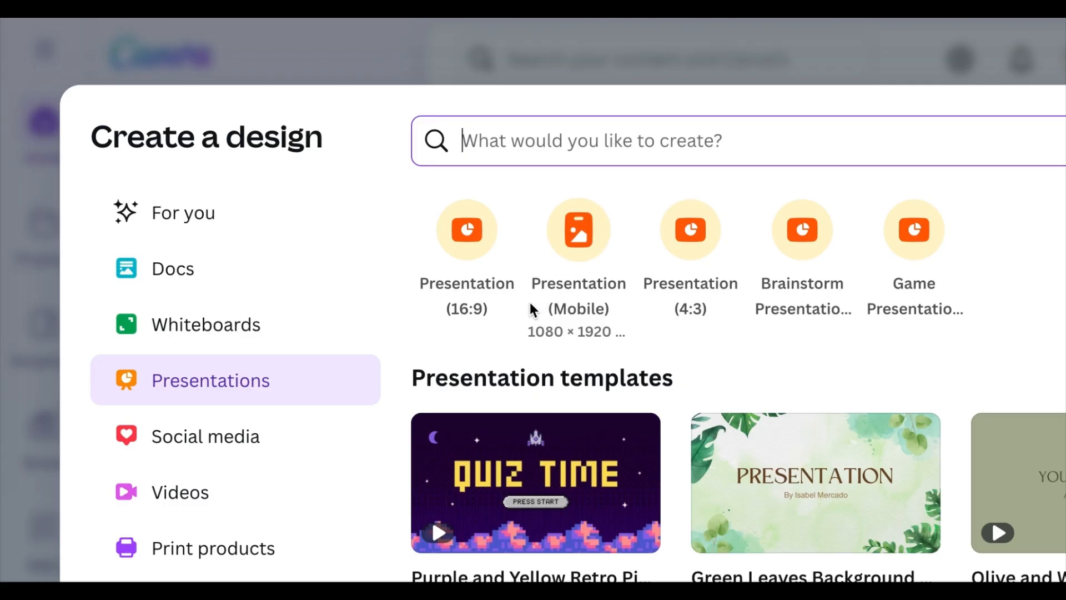
# - Create a blank Presentation (16:9) design and search the elements library for "glitter"
pyautogui.click(470, 230)
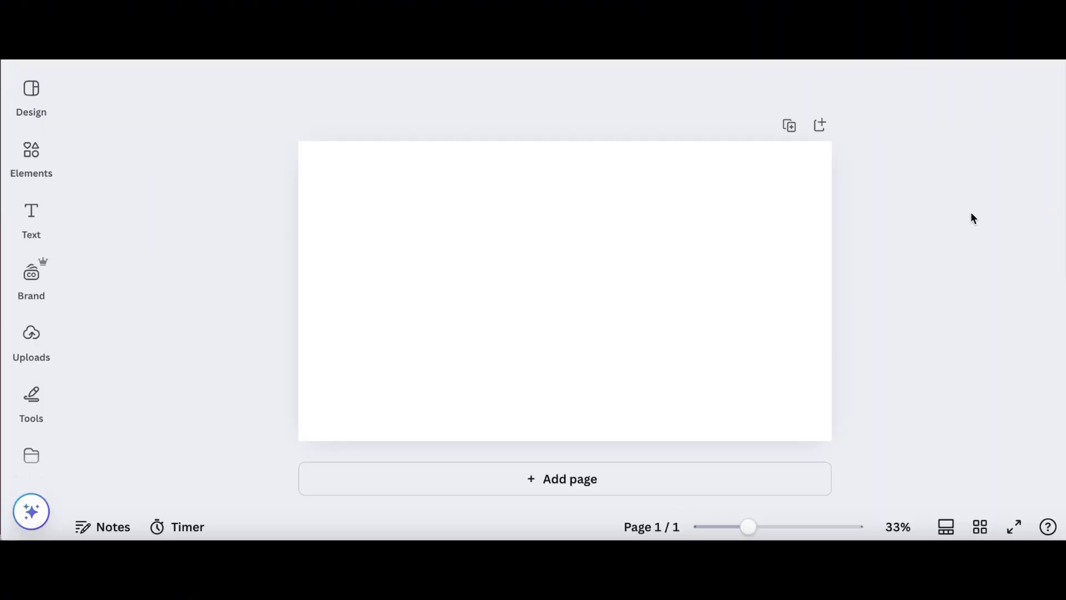
pyautogui.click(32, 155)
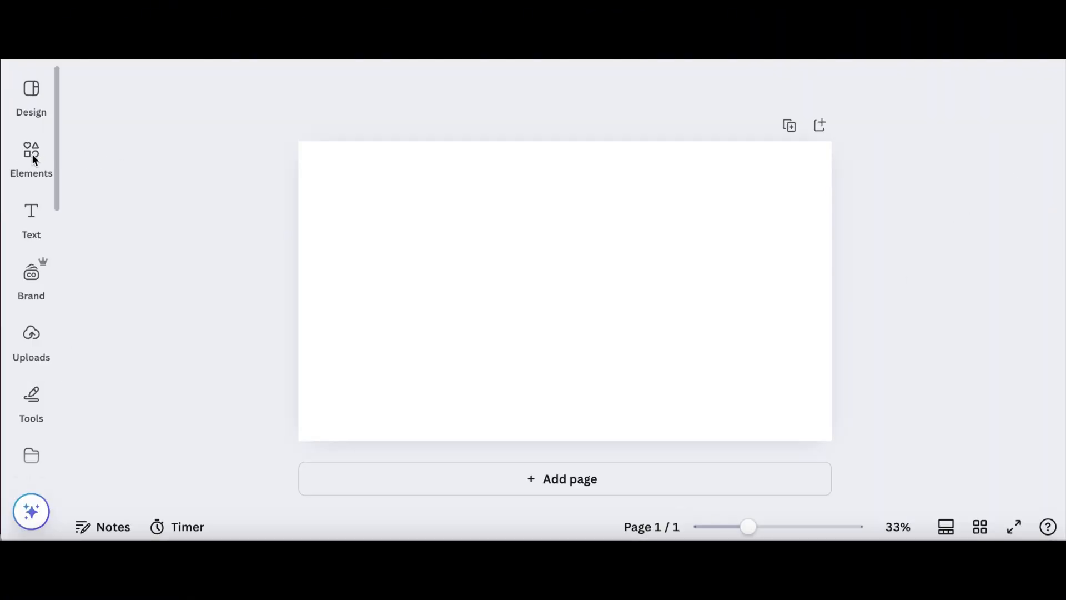
pyautogui.click(209, 97)
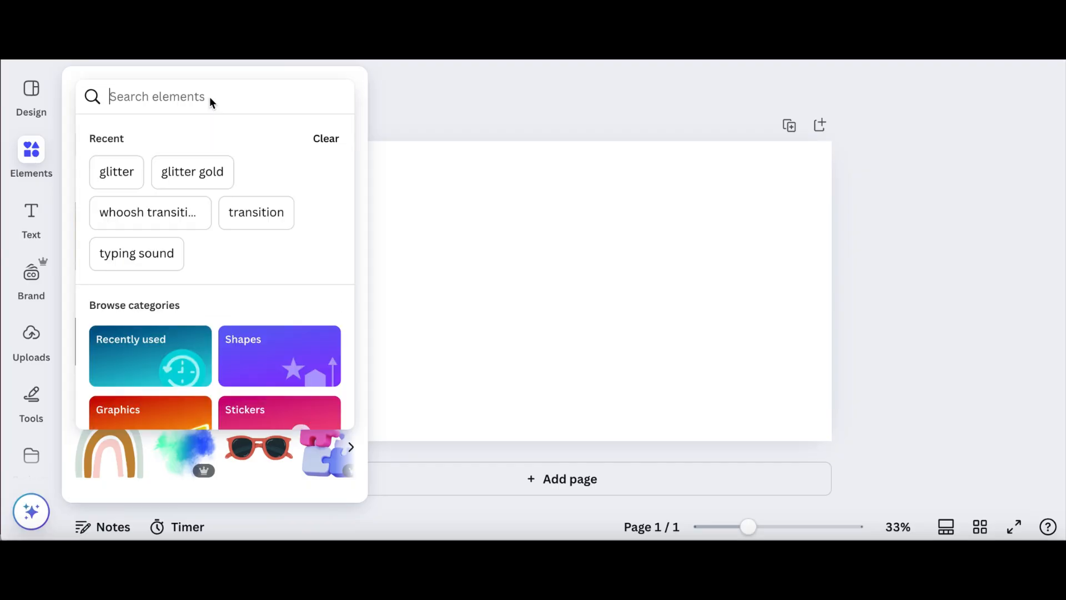
pyautogui.write('glitter')
pyautogui.press('Return')
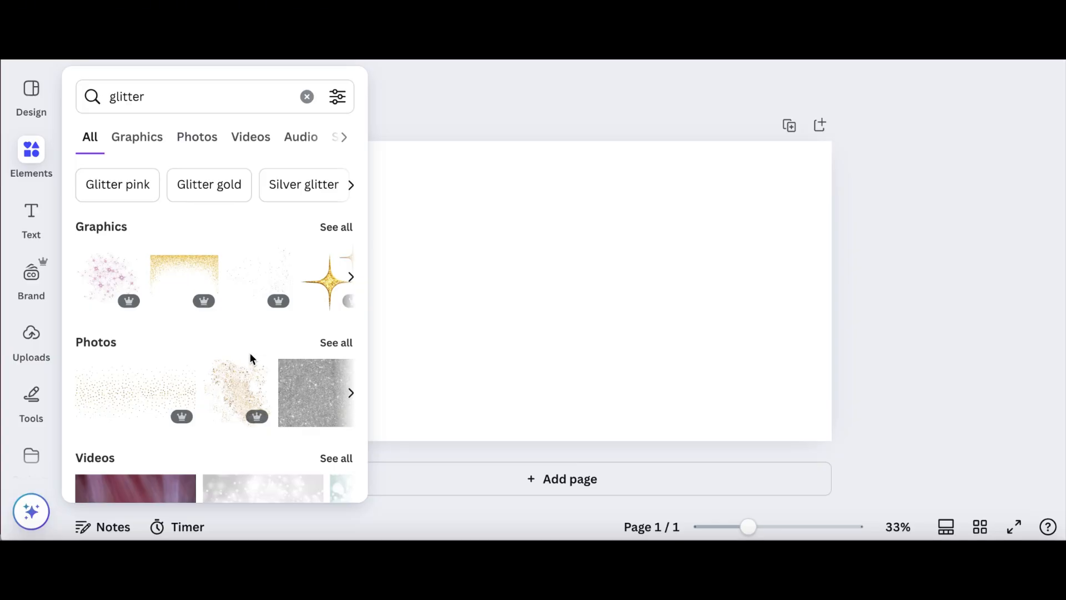
# - Add the iridescent pastel glitter photo from the photo results to the blank page
pyautogui.click(328, 342)
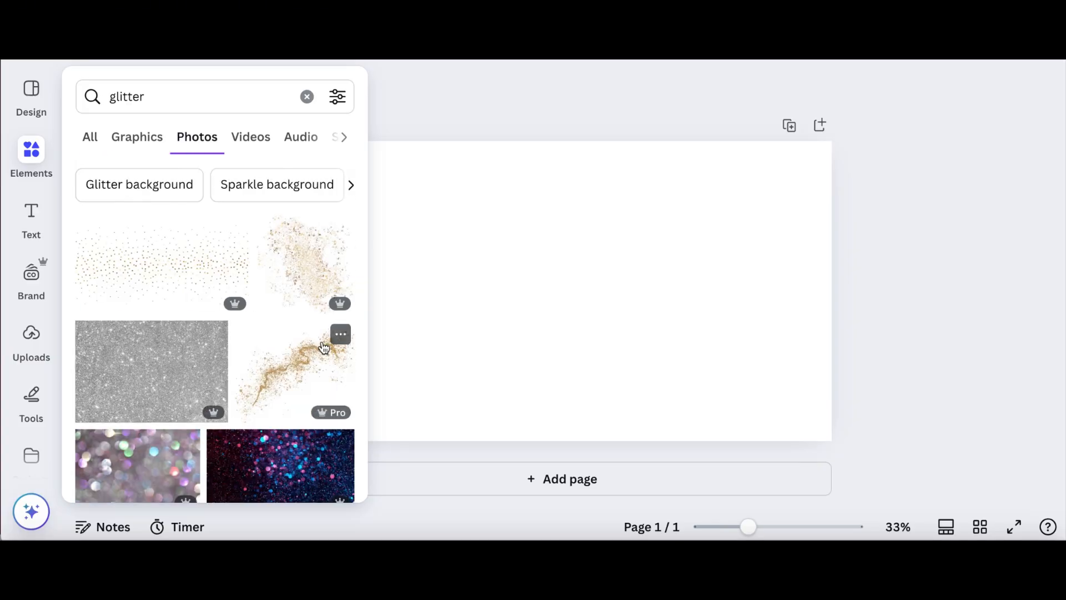
pyautogui.scroll(-6, 325, 347)
pyautogui.scroll(-7, 323, 348)
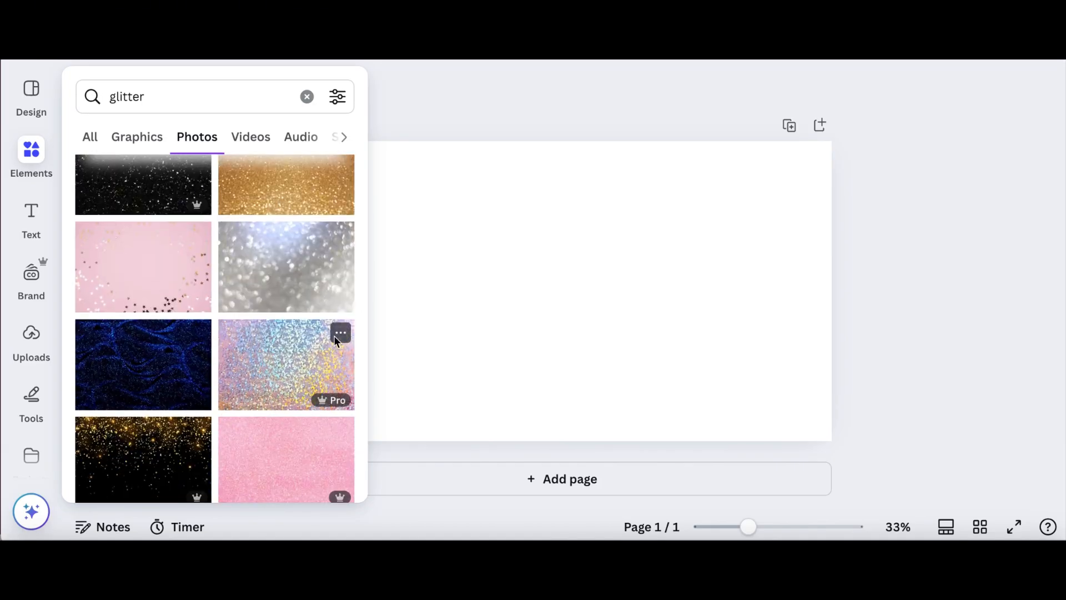
pyautogui.click(296, 368)
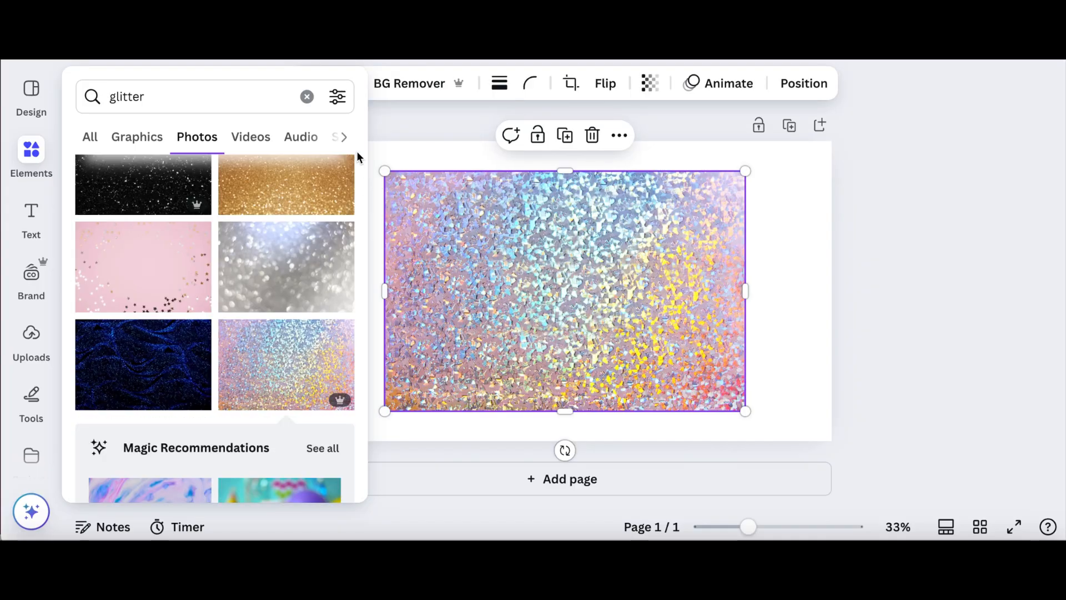
pyautogui.click(333, 267)
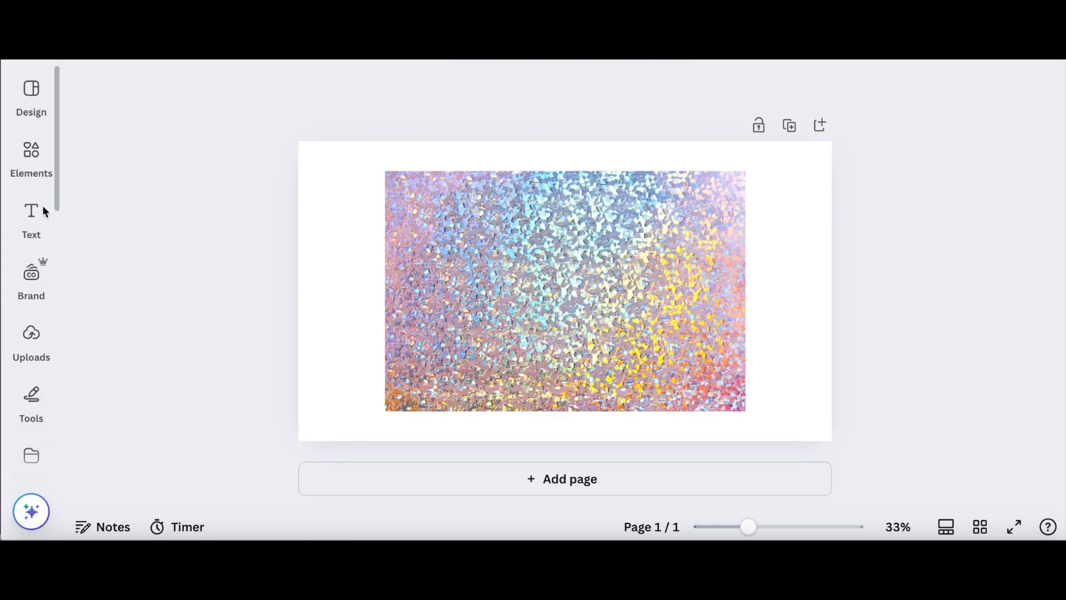
# - Find the FontFrame app in the apps library and open it
pyautogui.click(39, 212)
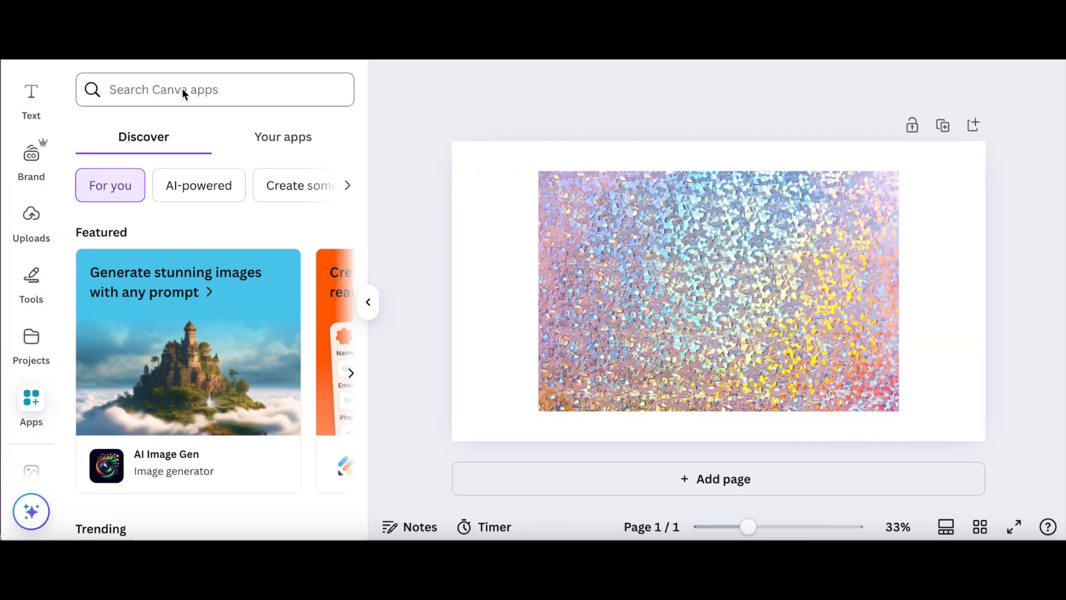
pyautogui.click(182, 88)
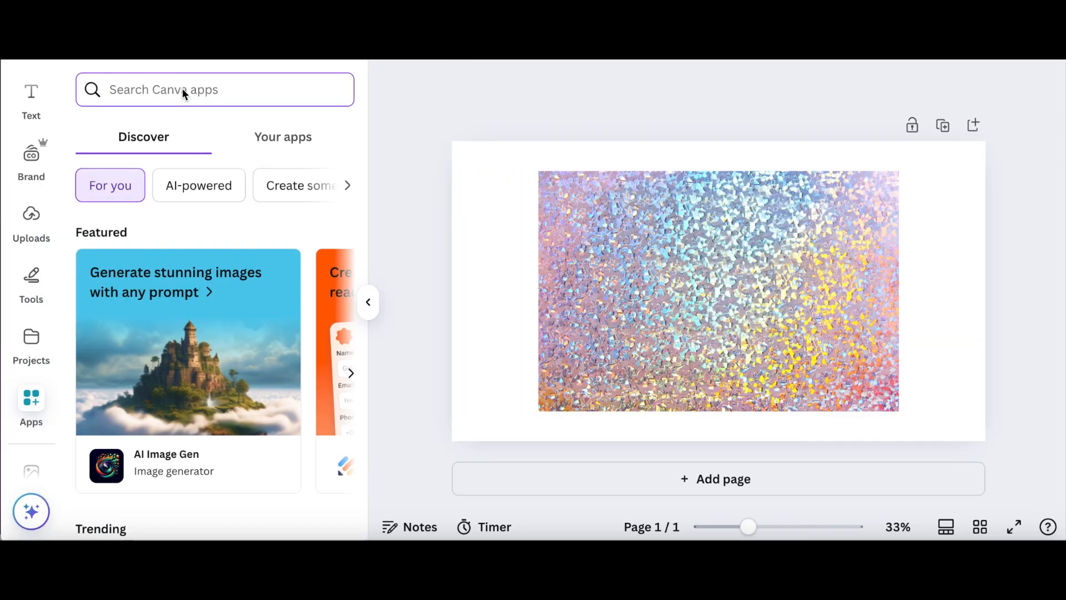
pyautogui.write('fontfr')
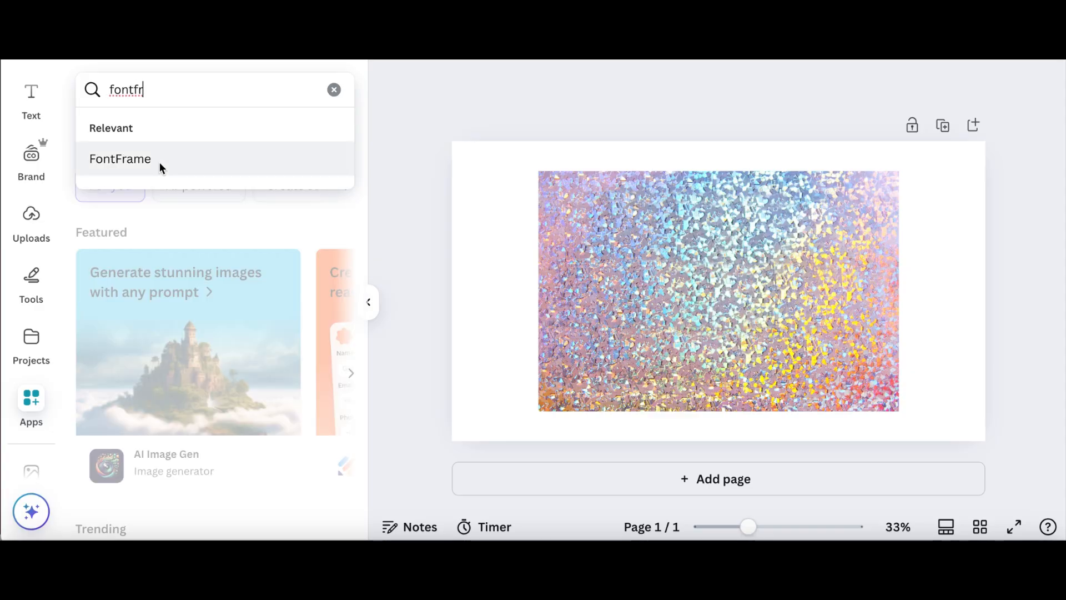
pyautogui.click(159, 162)
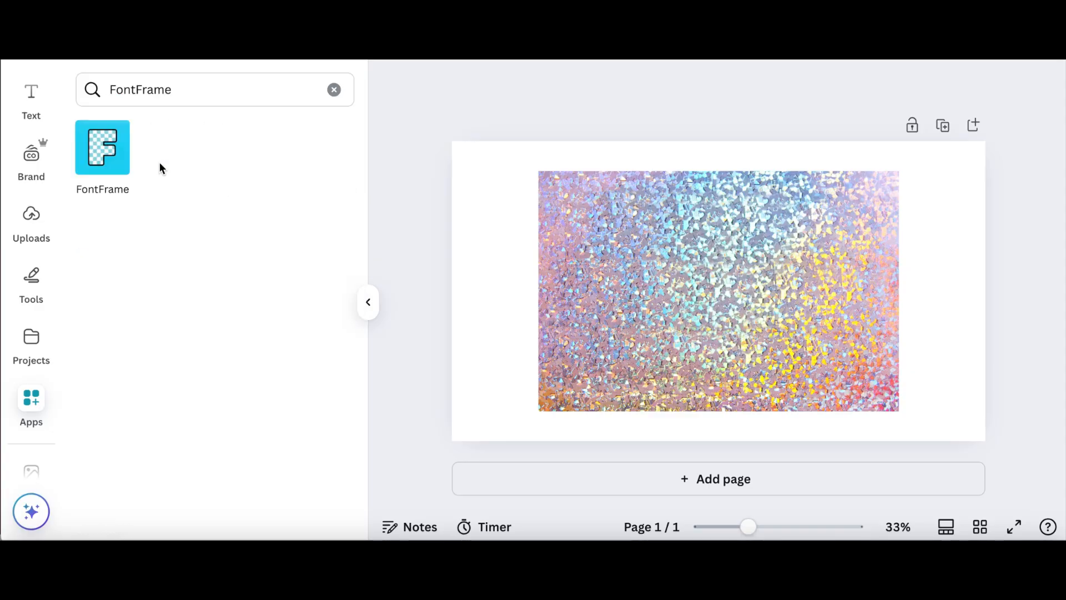
pyautogui.click(117, 165)
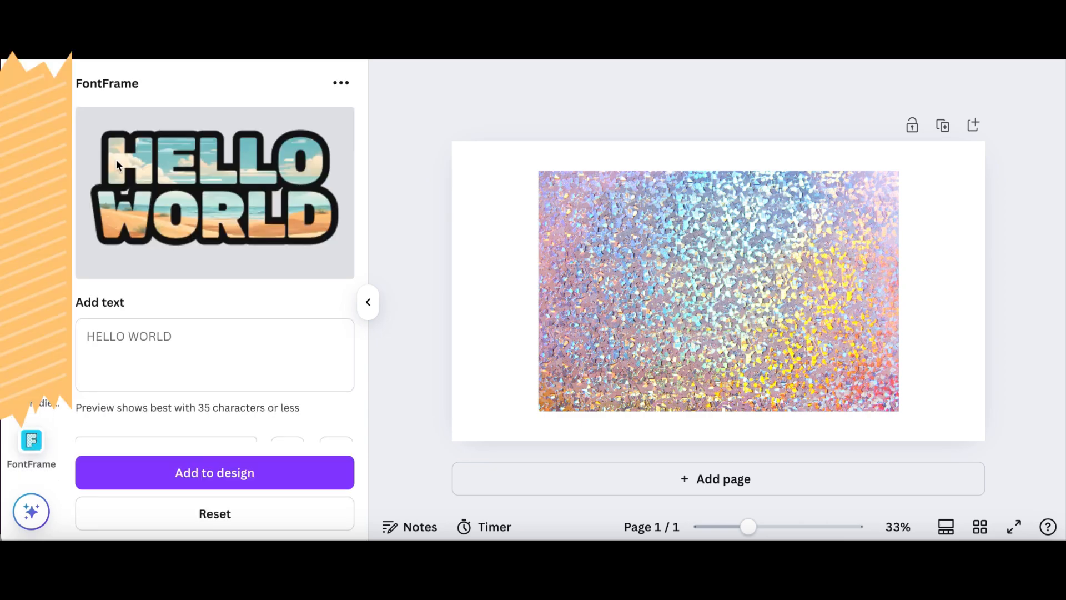
# - Enter "GLITTER EFFECT" as the FontFrame text
pyautogui.click(150, 347)
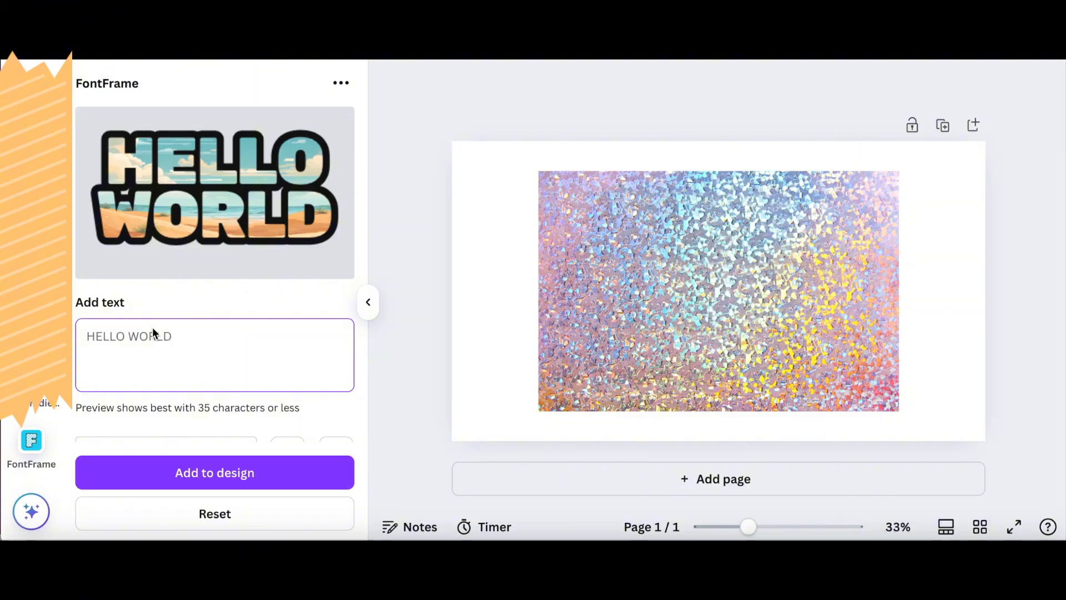
pyautogui.write('GLITTER')
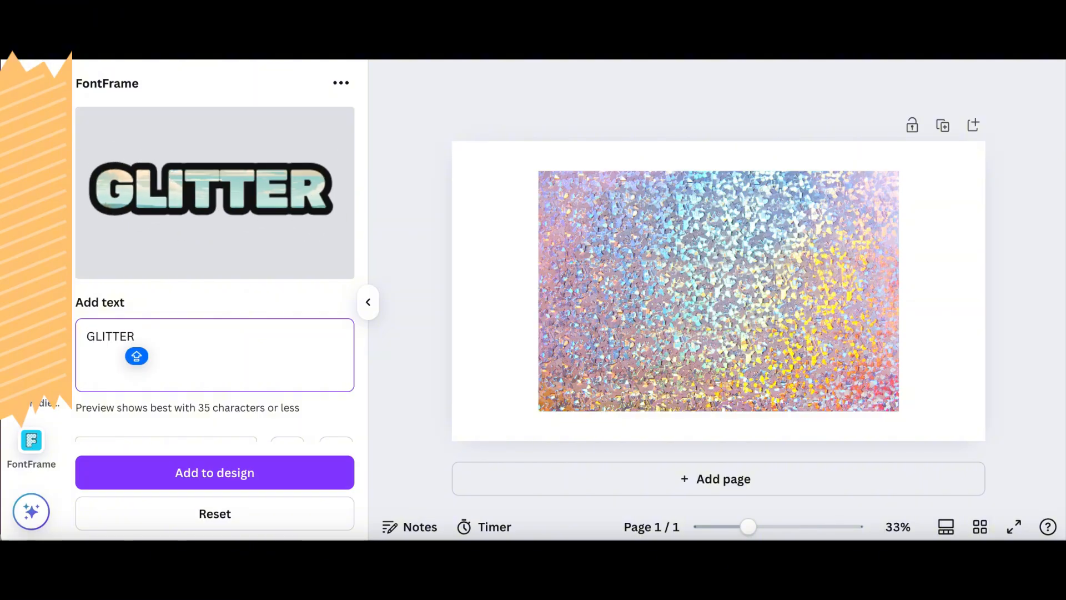
pyautogui.write(' EFFECT')
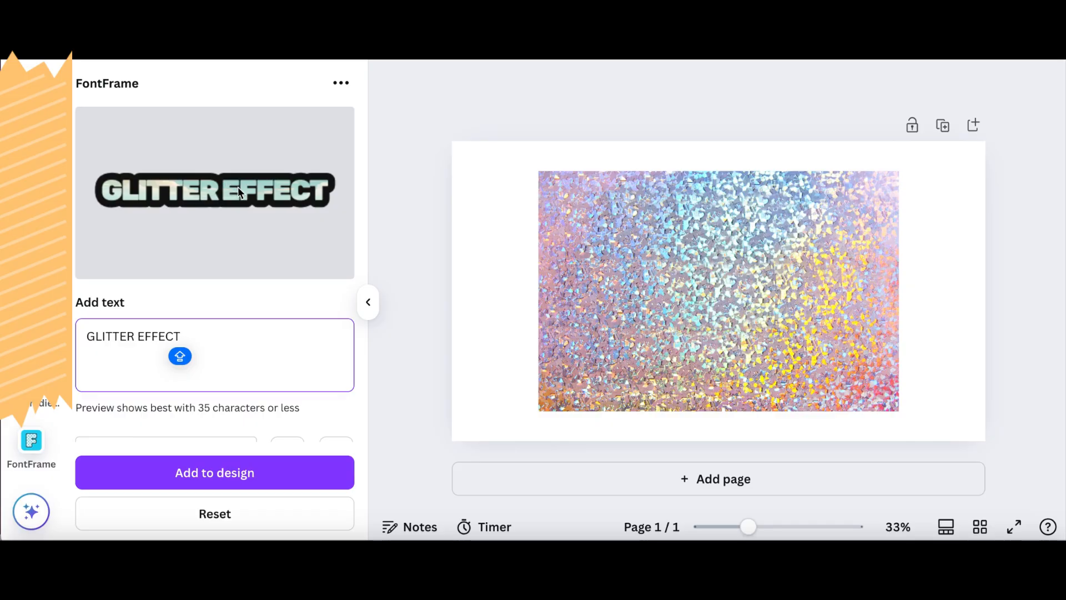
# - Use the glitter photo on the page as the fill image for the FontFrame text
pyautogui.scroll(-4, 238, 186)
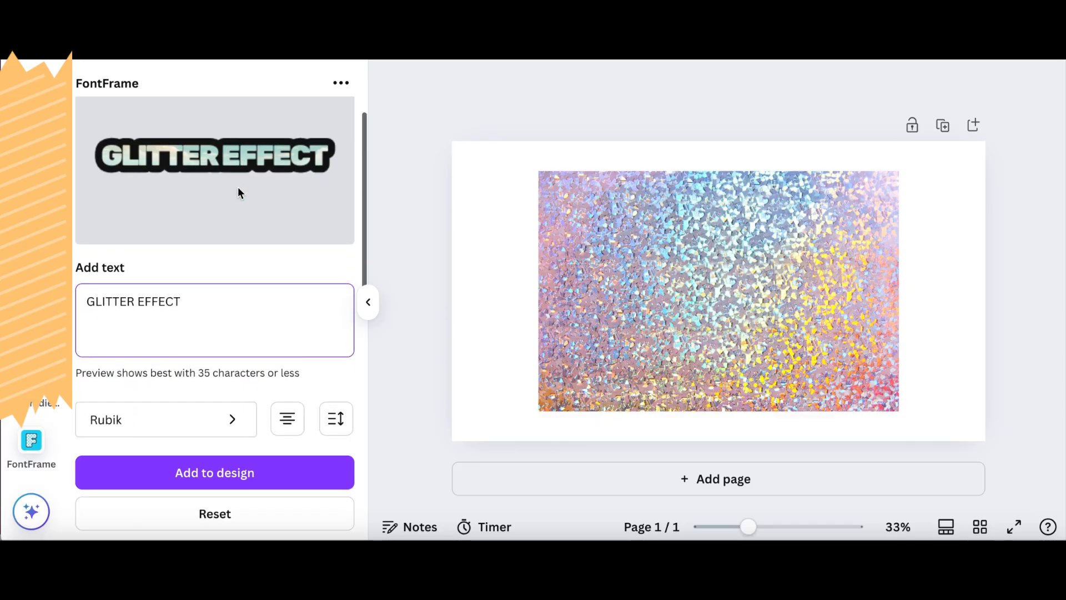
pyautogui.scroll(-4, 238, 186)
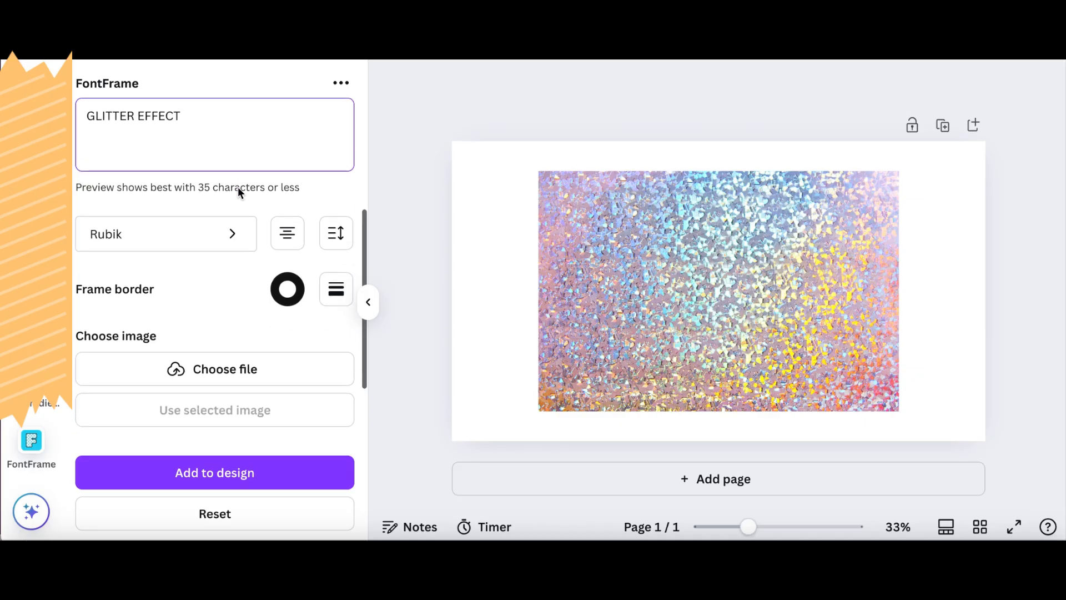
pyautogui.click(626, 273)
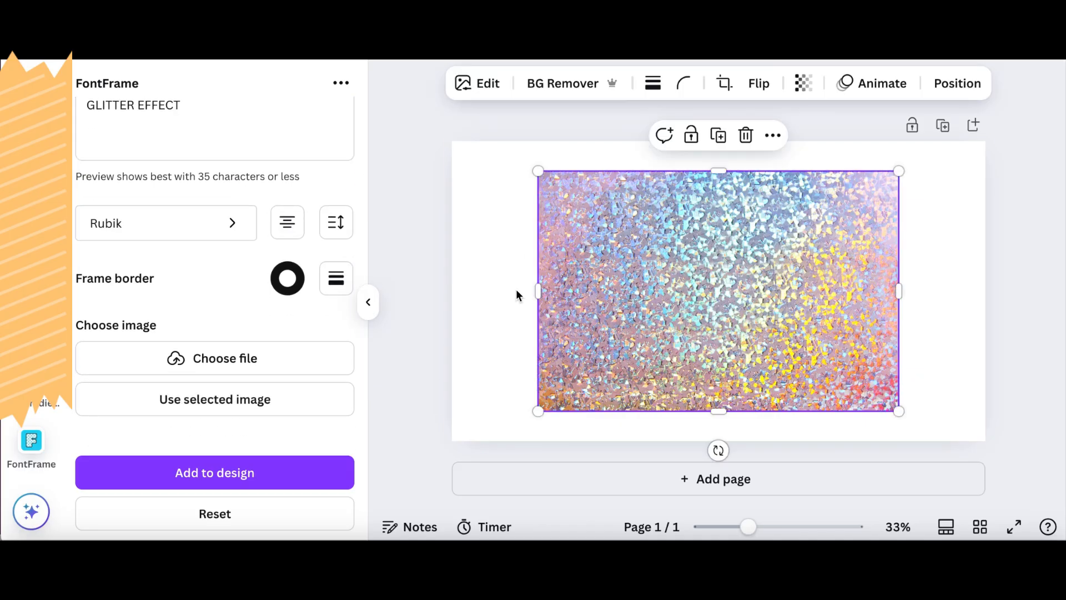
pyautogui.click(228, 404)
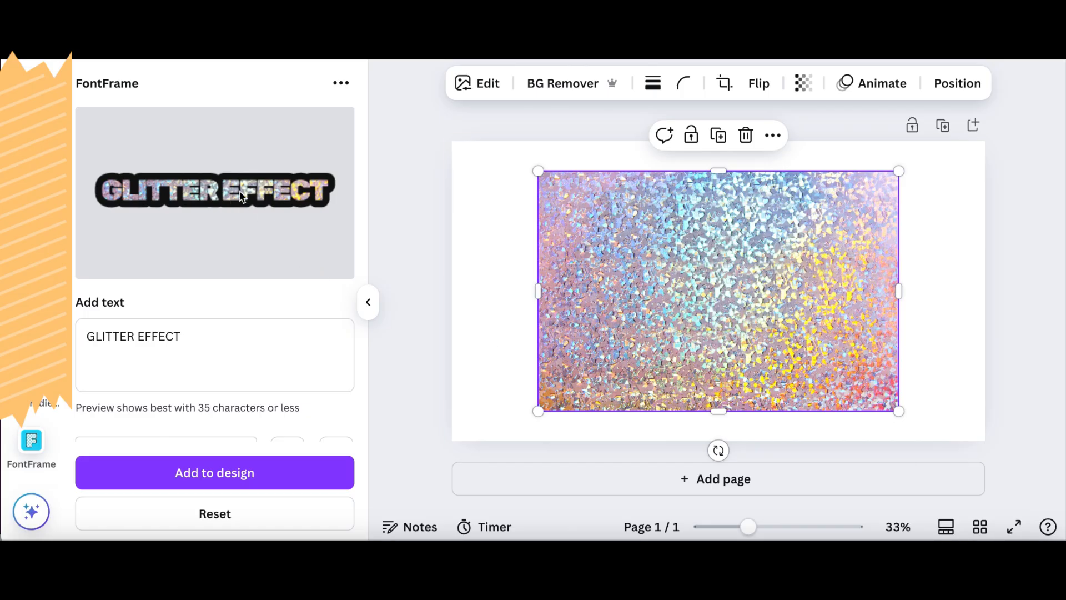
# - Remove the black frame border around the text by reducing its thickness to the minimum
pyautogui.scroll(-1, 261, 200)
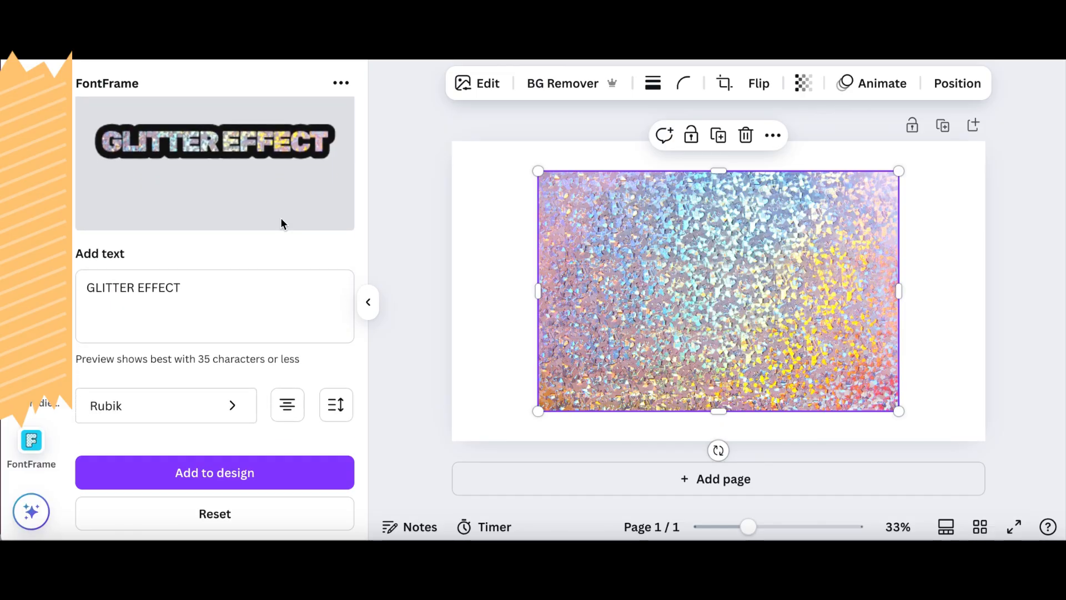
pyautogui.scroll(-1, 266, 176)
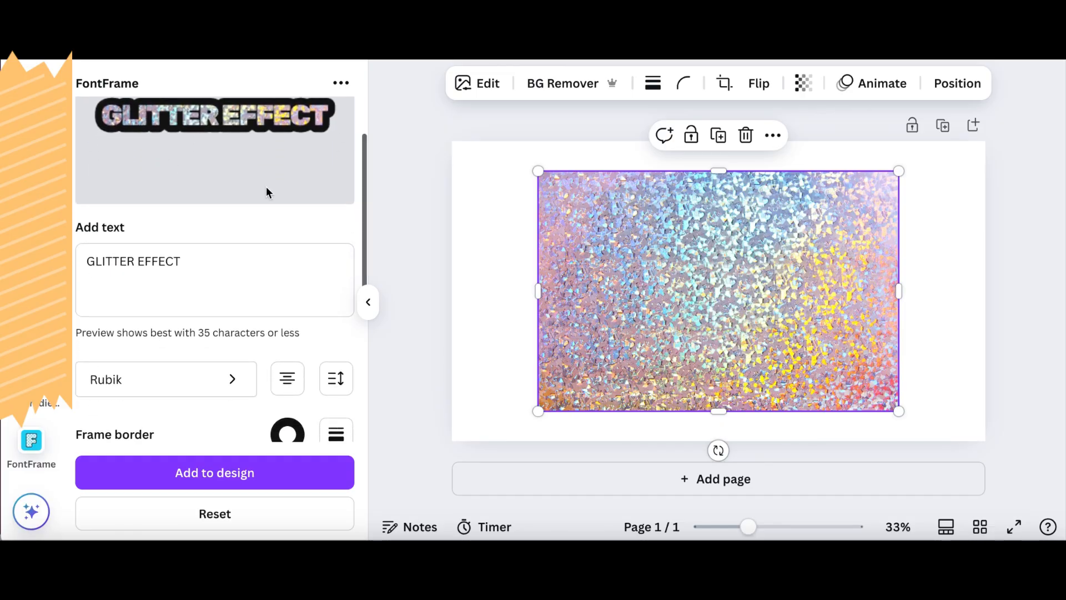
pyautogui.click(335, 434)
pyautogui.moveTo(261, 380); pyautogui.dragTo(159, 387)
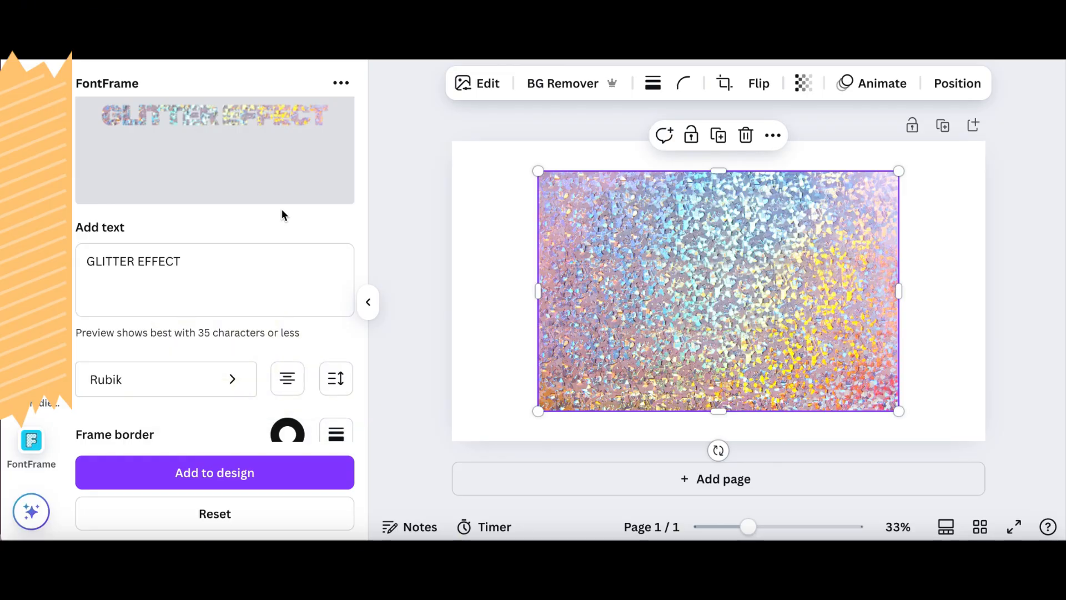
pyautogui.scroll(2, 281, 215)
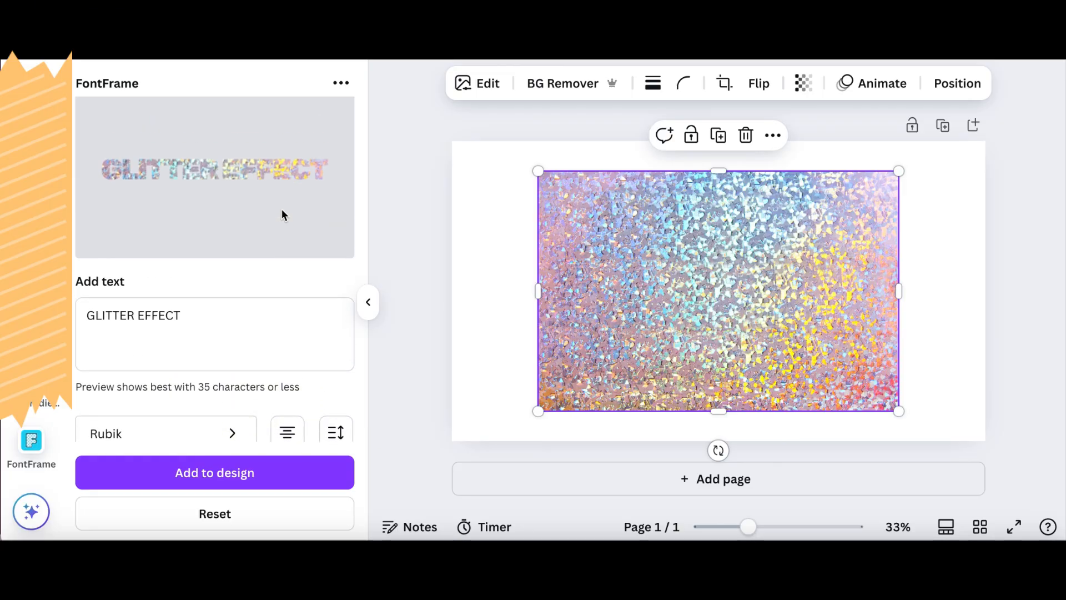
# - Change the font of the FontFrame text to Anton
pyautogui.scroll(-1, 282, 215)
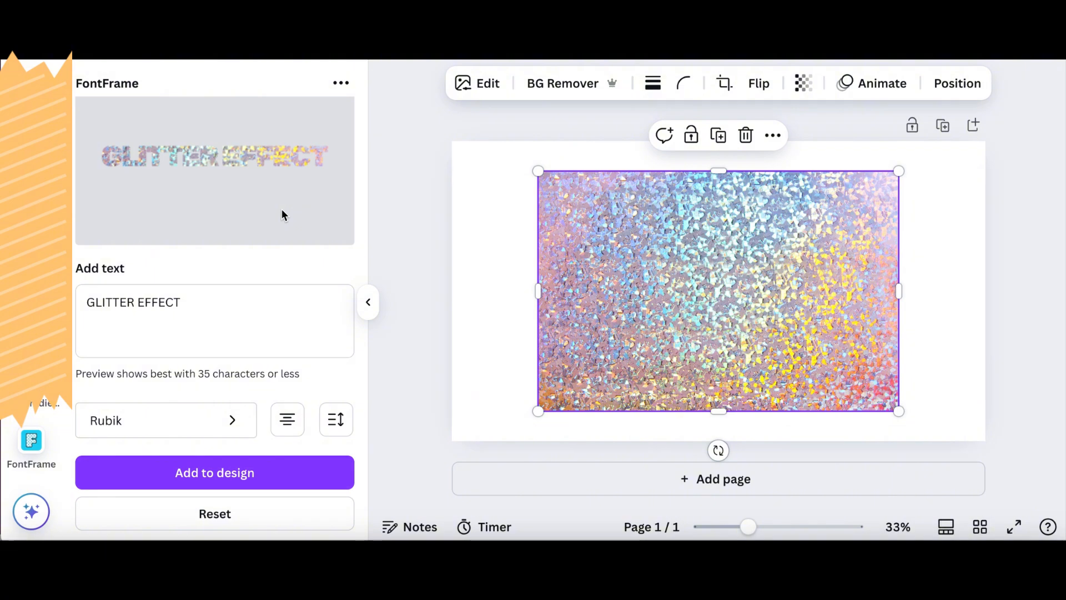
pyautogui.click(189, 428)
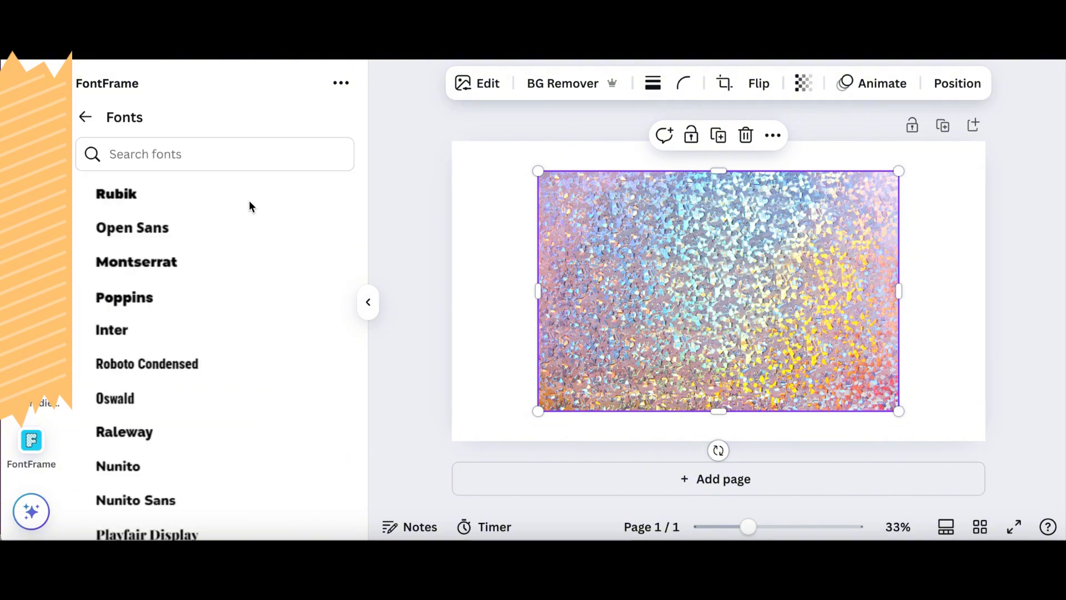
pyautogui.scroll(-5, 255, 377)
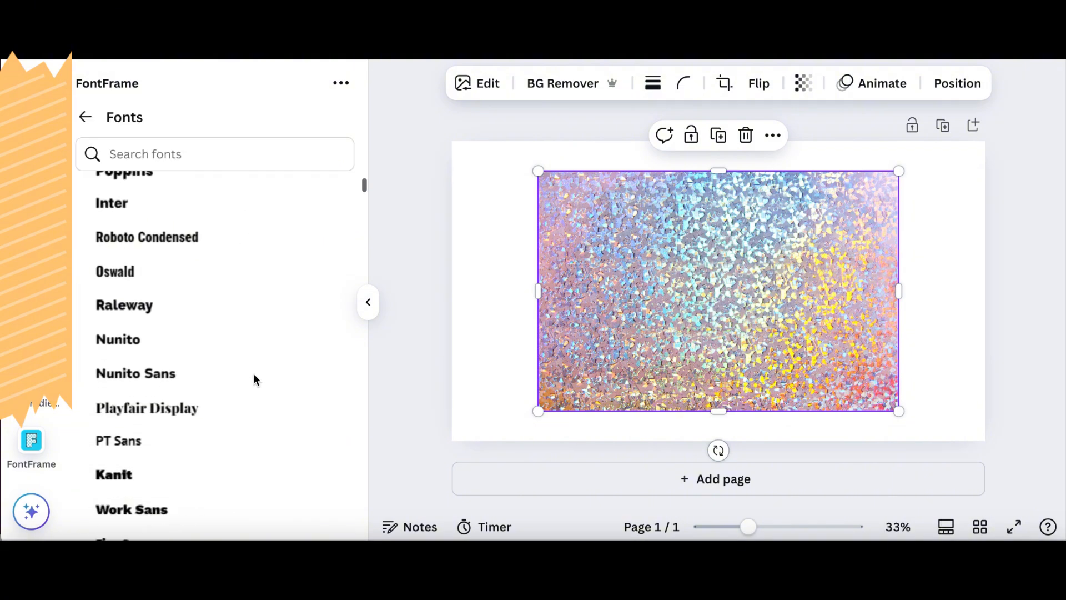
pyautogui.scroll(-10, 255, 375)
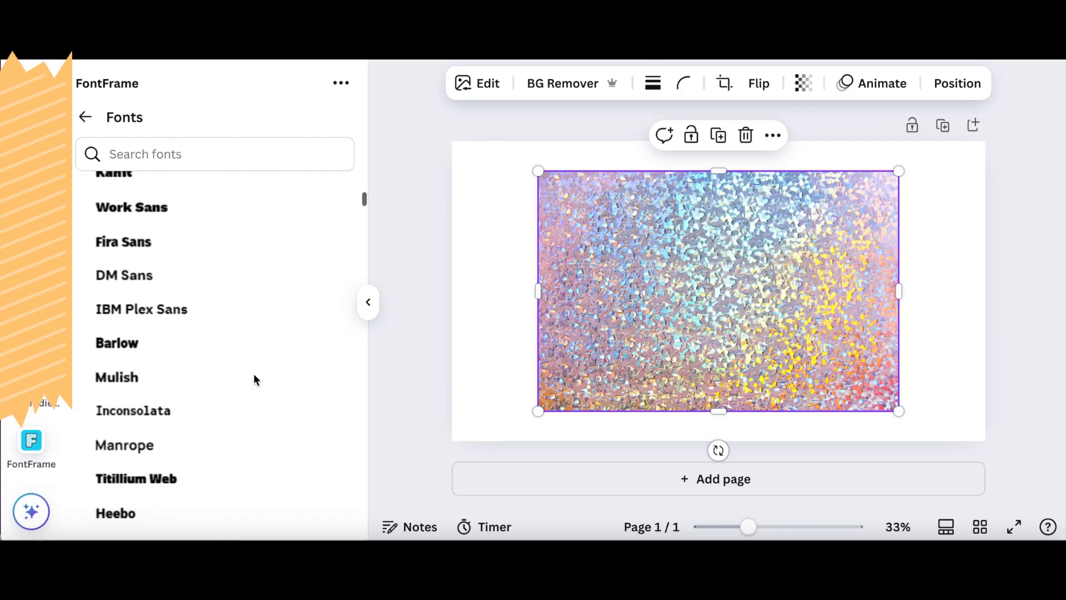
pyautogui.scroll(-8, 255, 379)
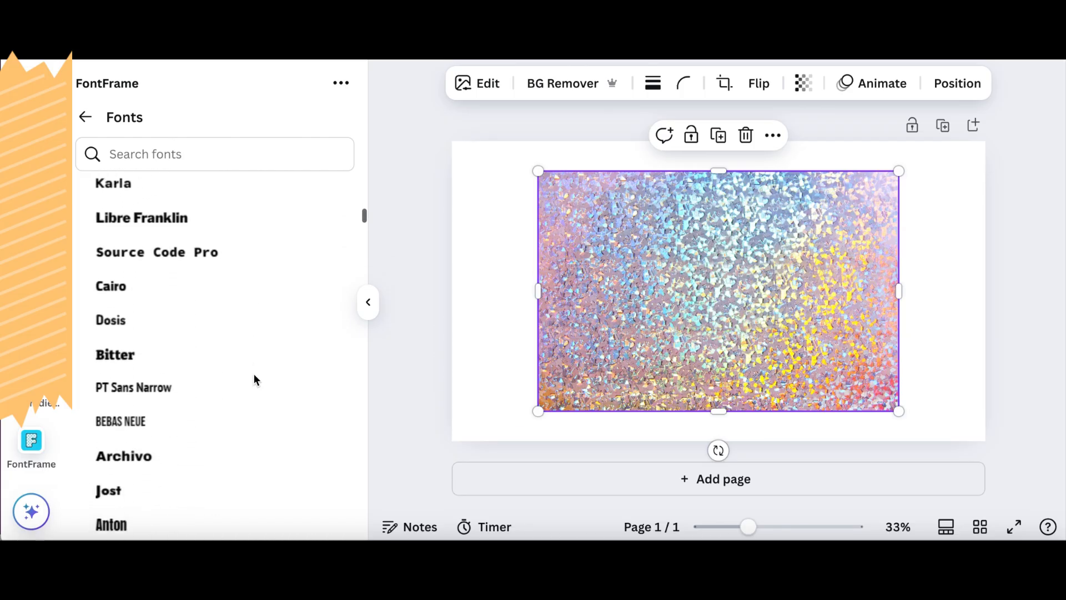
pyautogui.scroll(-2, 255, 379)
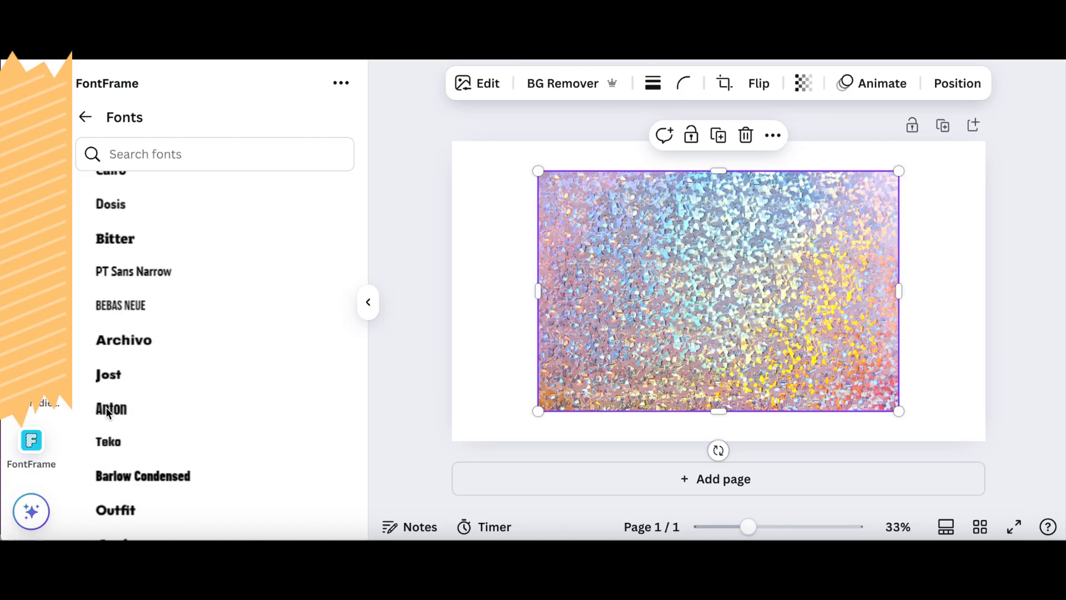
pyautogui.click(106, 408)
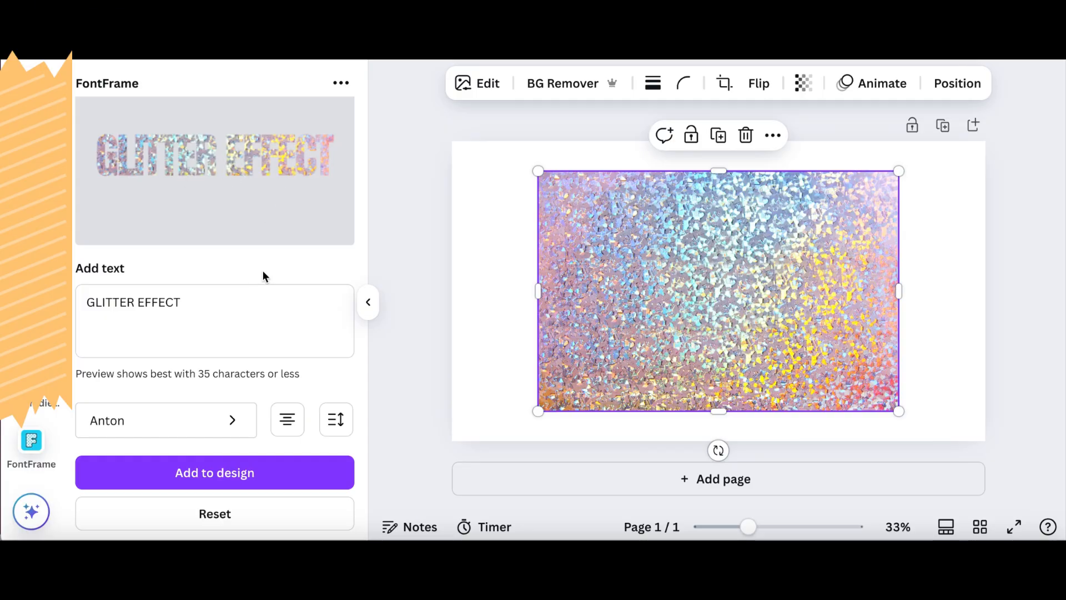
# - Set the letter spacing of the FontFrame text to -20
pyautogui.scroll(-4, 285, 397)
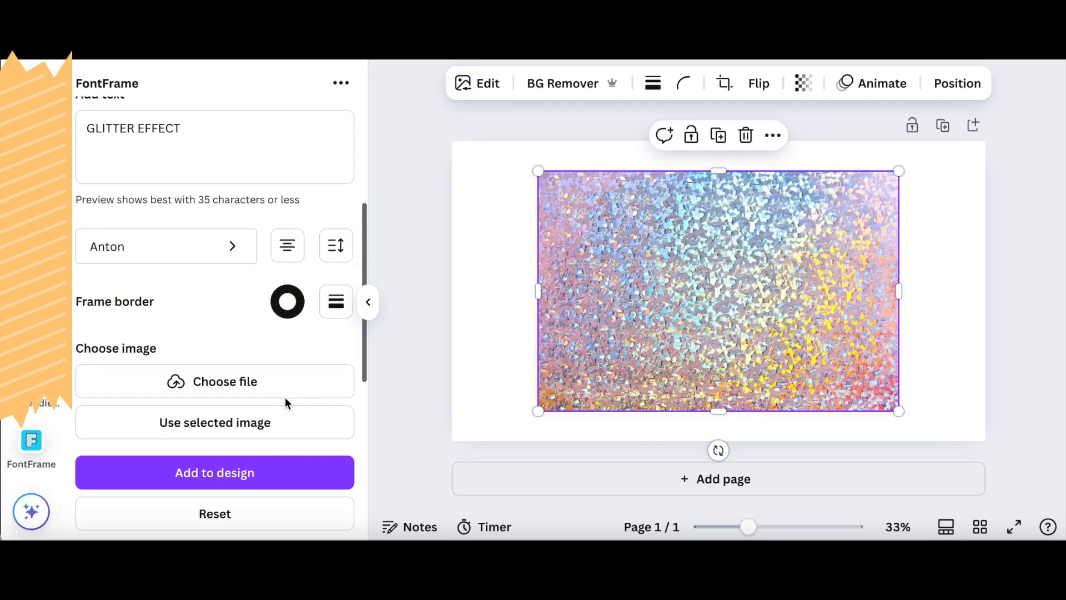
pyautogui.click(337, 235)
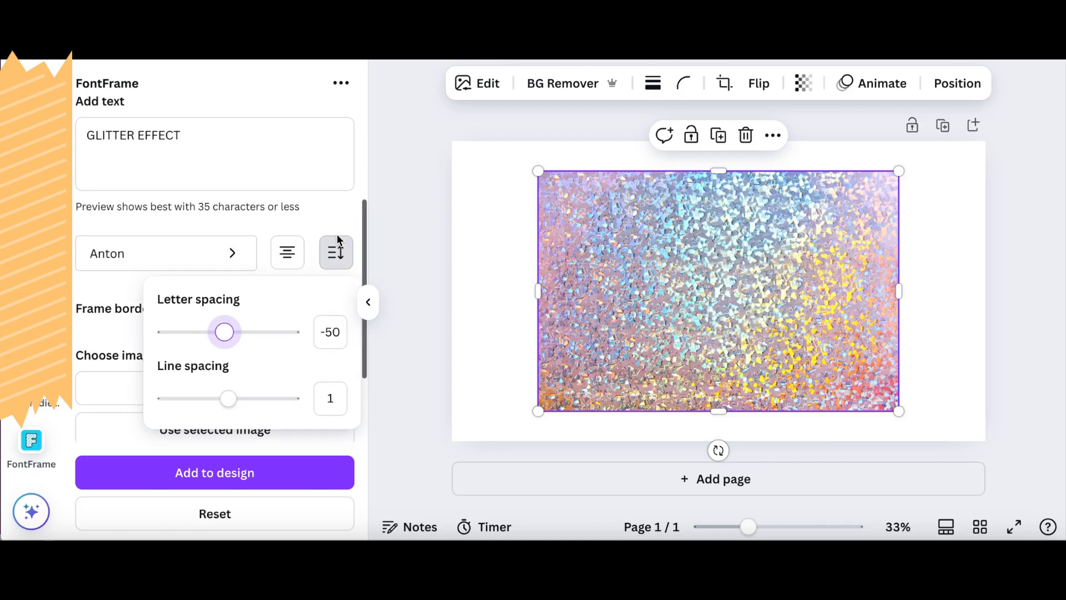
pyautogui.scroll(4, 338, 236)
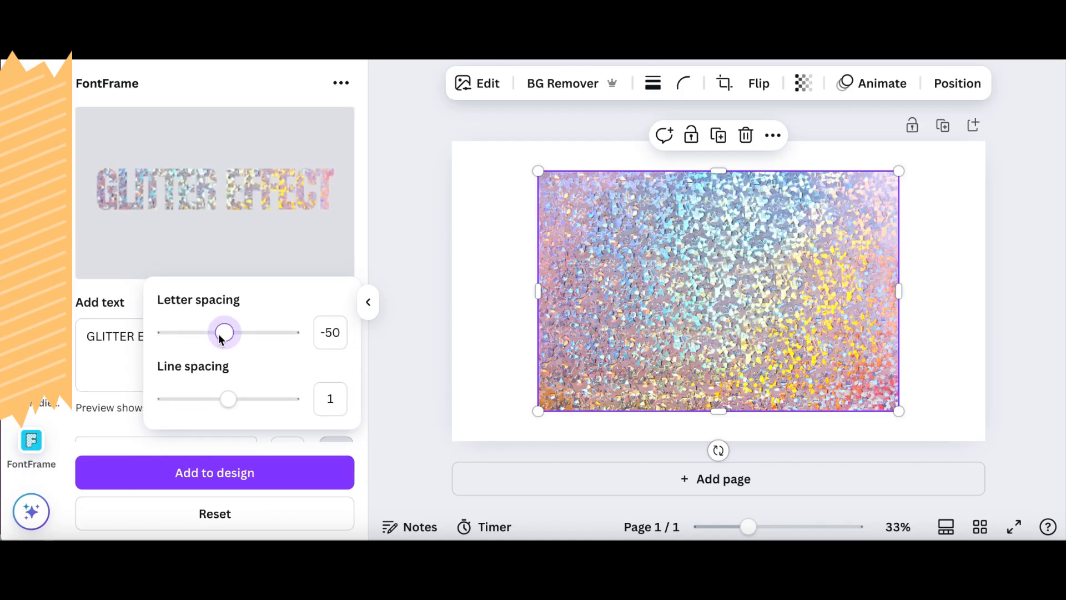
pyautogui.moveTo(219, 335); pyautogui.dragTo(228, 337)
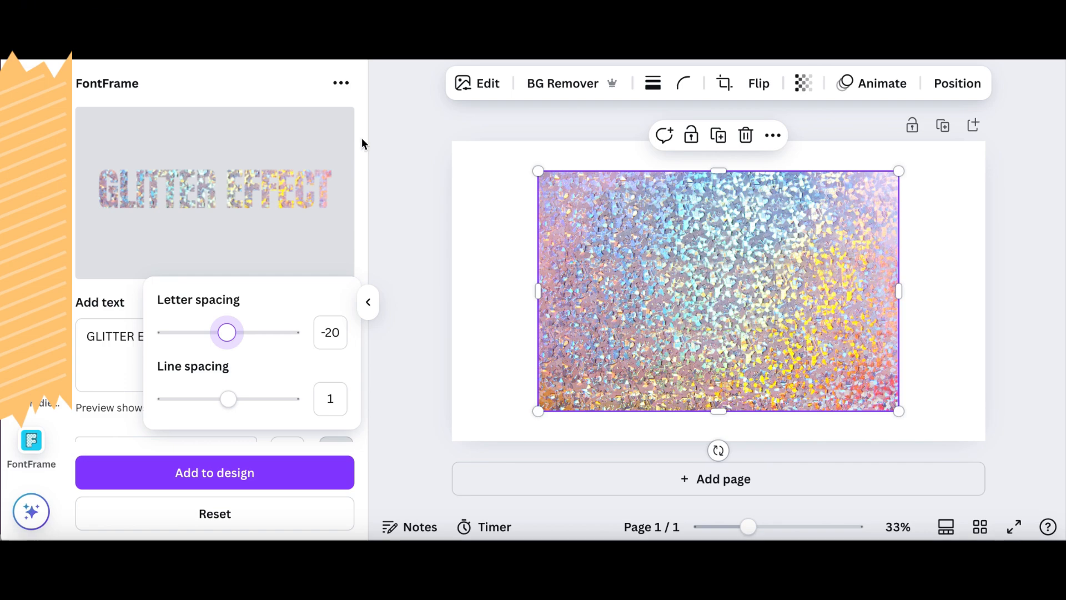
# - Add the glitter text to the page, shifting the photo to the page's right side and the text to its left side
pyautogui.click(217, 483)
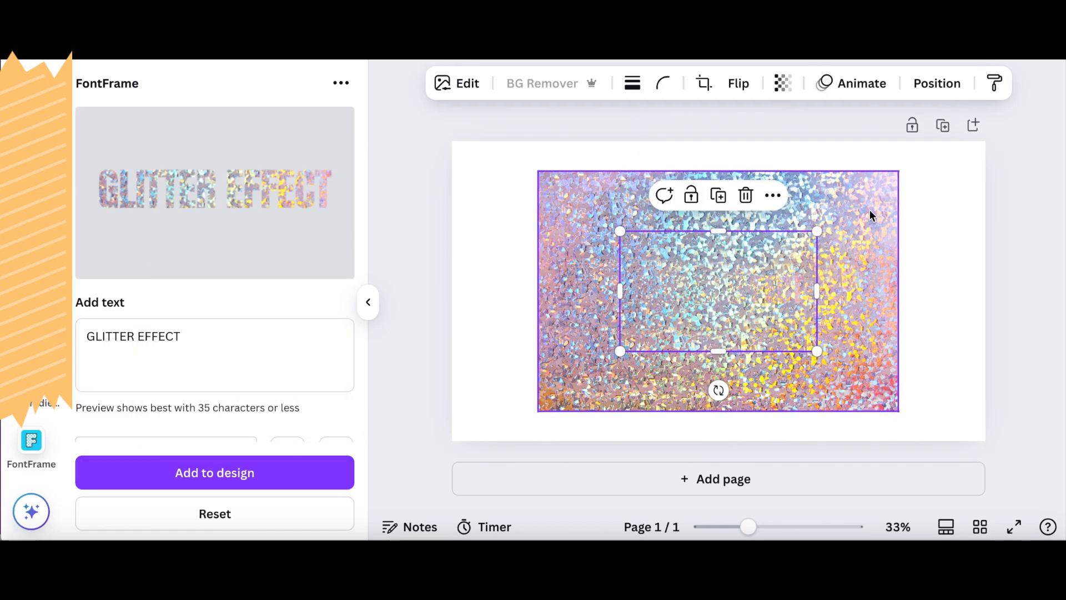
pyautogui.moveTo(870, 215); pyautogui.dragTo(952, 216)
pyautogui.moveTo(722, 310); pyautogui.dragTo(562, 299)
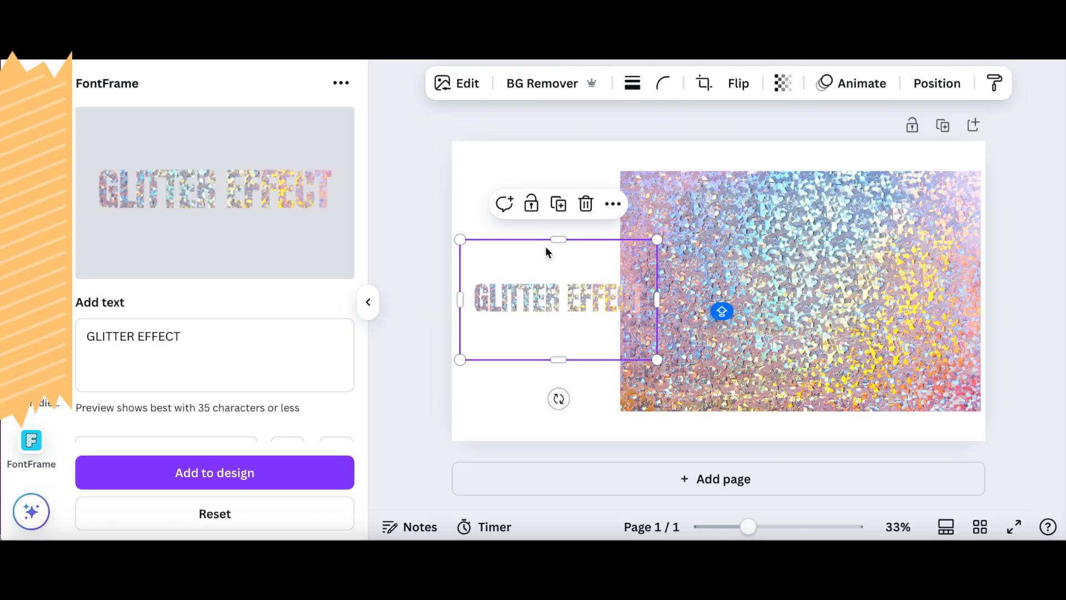
# - Set the page background colour to solid black
pyautogui.click(694, 158)
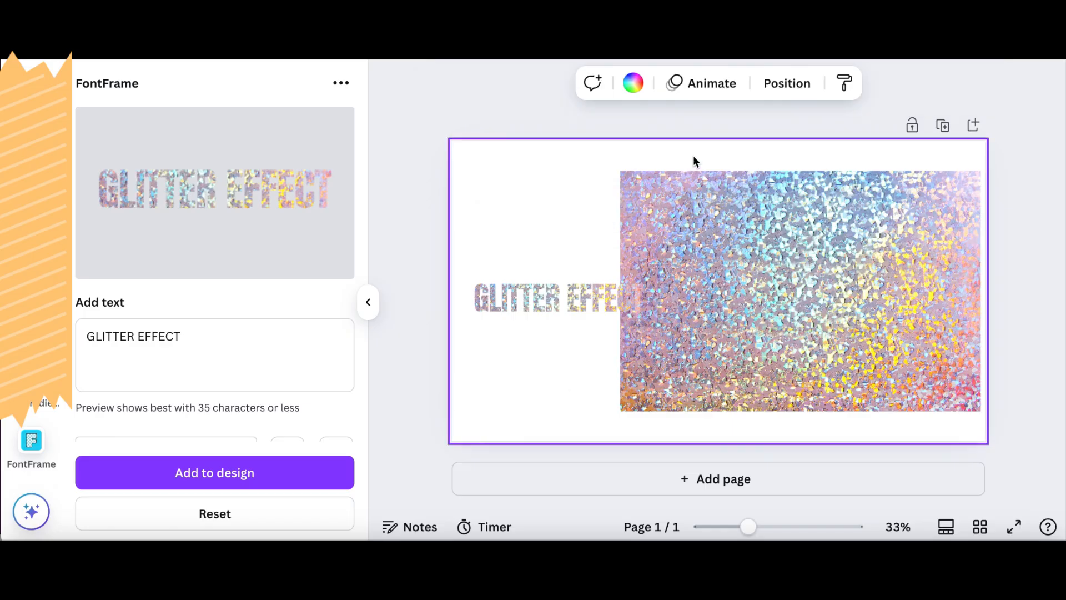
pyautogui.click(632, 84)
pyautogui.scroll(-5, 132, 316)
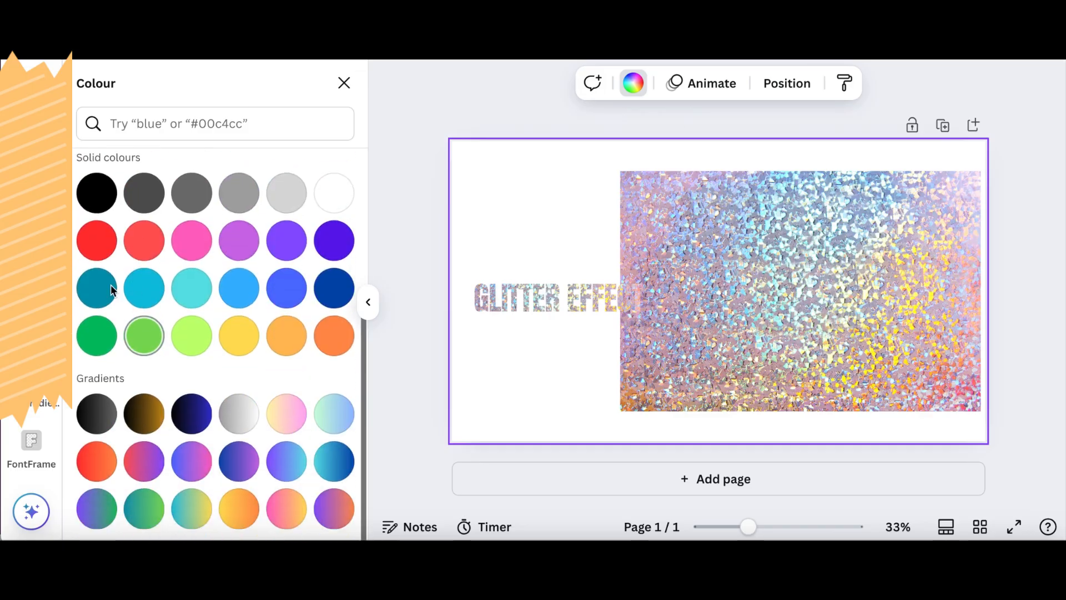
pyautogui.click(98, 193)
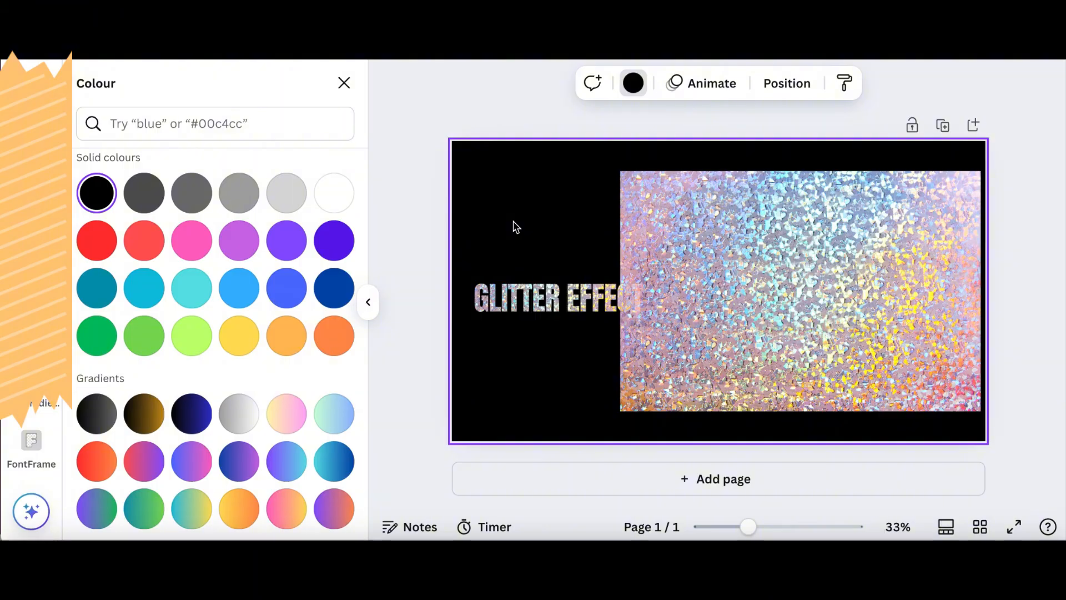
# - Shrink the glitter photo into the page's lower-right area and move the glitter text closer to the page centre
pyautogui.click(754, 238)
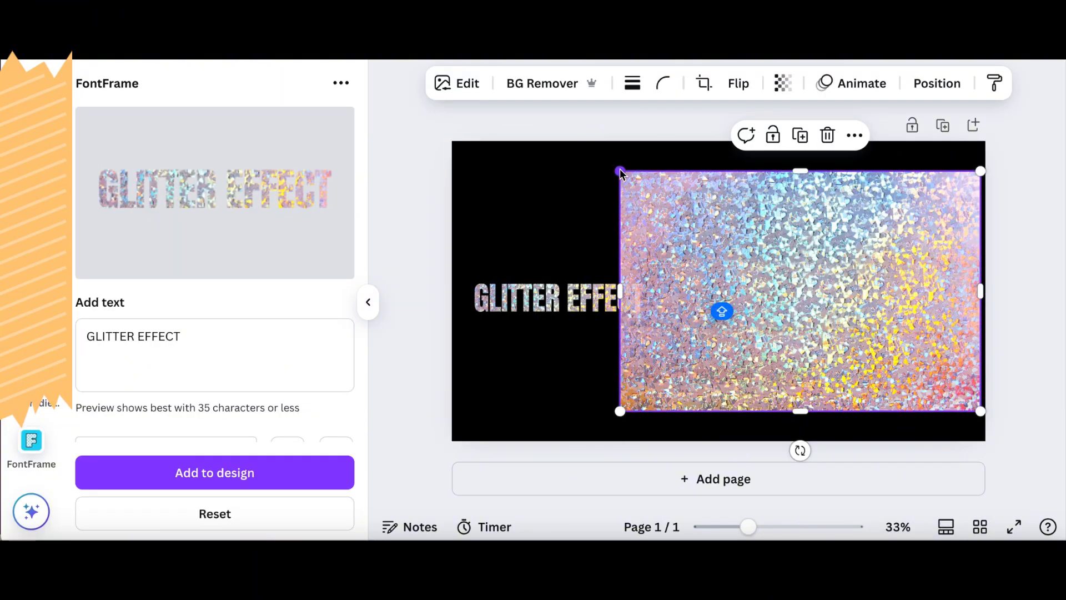
pyautogui.moveTo(620, 171); pyautogui.dragTo(812, 249)
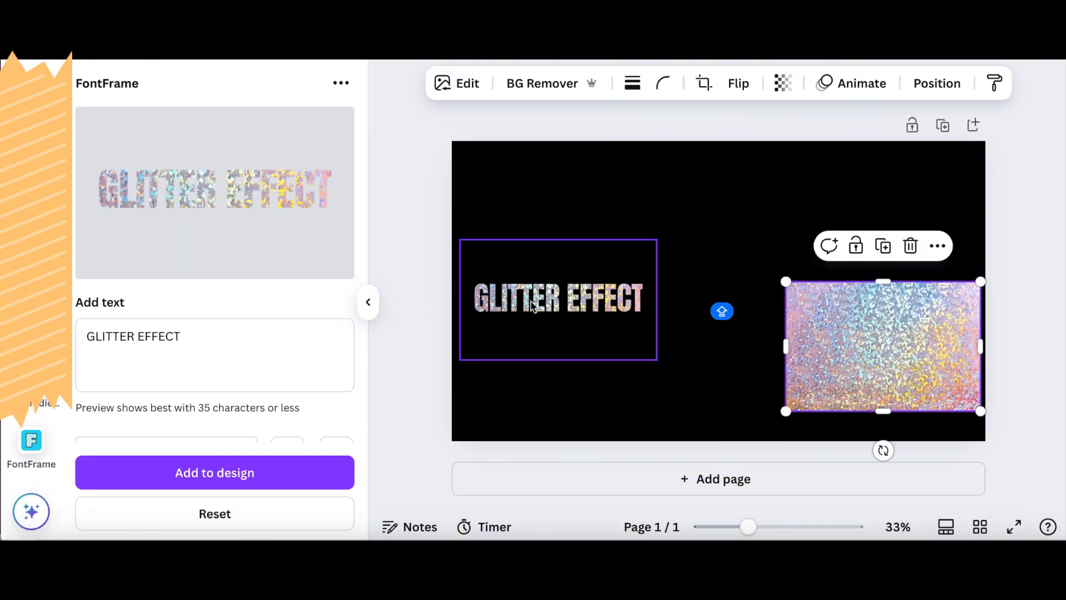
pyautogui.moveTo(521, 296); pyautogui.dragTo(597, 281)
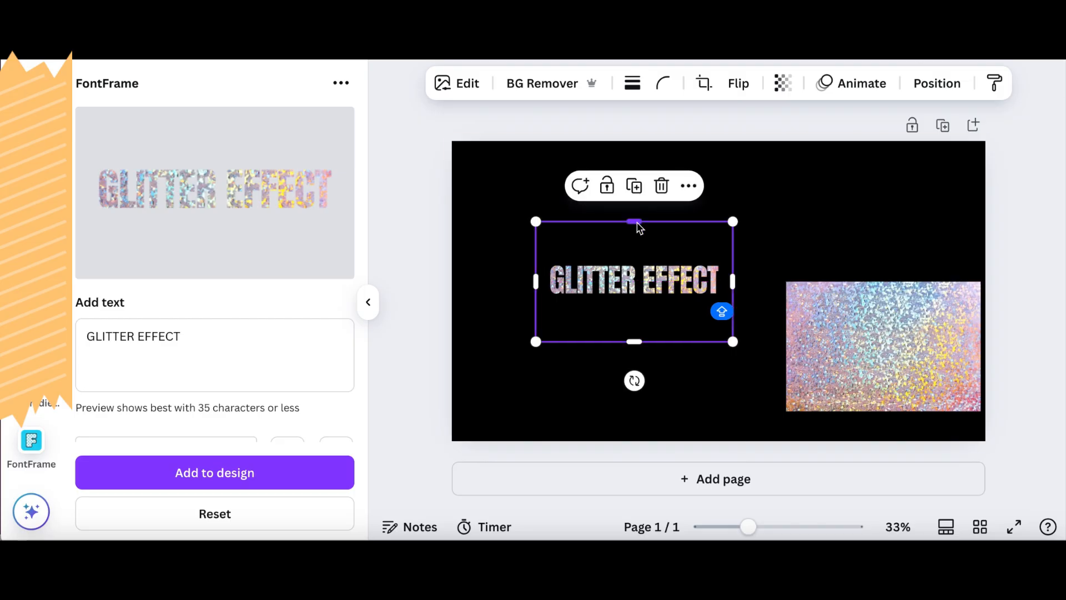
# - Crop the empty space above and below the glitter text and enlarge it across the upper part of the page
pyautogui.moveTo(634, 220); pyautogui.dragTo(635, 252)
pyautogui.moveTo(631, 341); pyautogui.dragTo(635, 305)
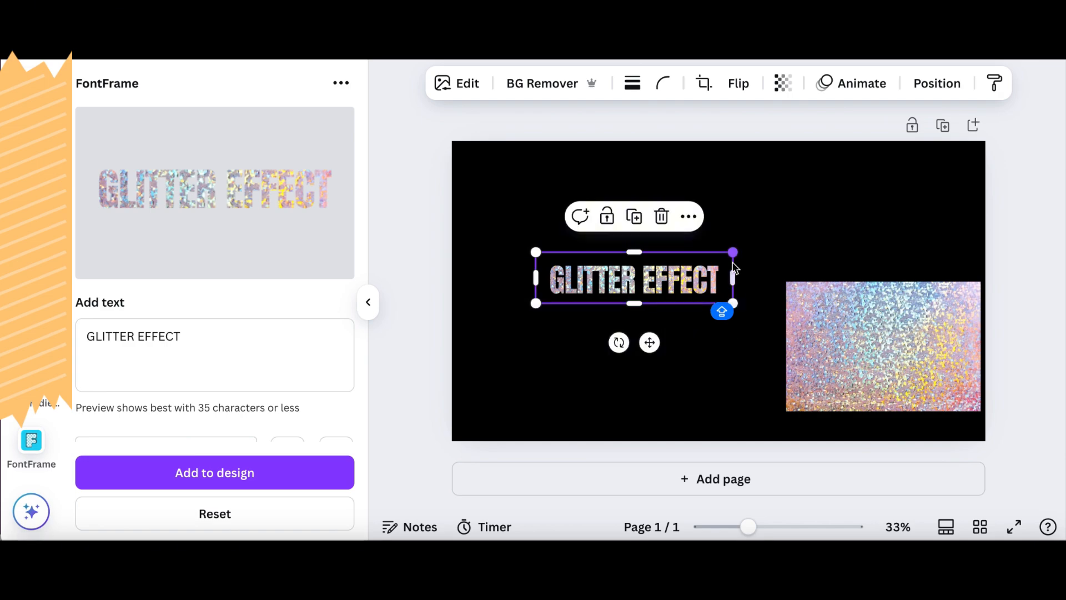
pyautogui.moveTo(734, 251); pyautogui.dragTo(716, 210)
pyautogui.moveTo(526, 260); pyautogui.dragTo(483, 304)
pyautogui.moveTo(643, 245); pyautogui.dragTo(678, 245)
# - Delete the glitter photo and move the glitter text to the centre of the black page
pyautogui.click(869, 345)
pyautogui.press('Delete')
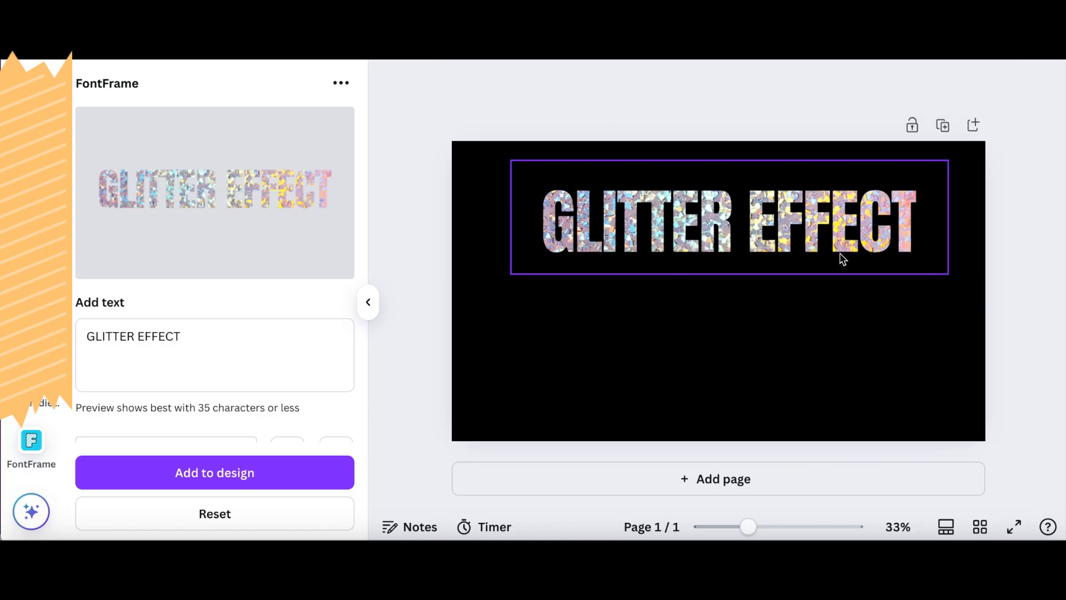
pyautogui.moveTo(838, 258); pyautogui.dragTo(817, 293)
# - Crop the remaining empty margins on all four sides of the glitter text
pyautogui.moveTo(719, 233); pyautogui.dragTo(720, 252)
pyautogui.moveTo(718, 348); pyautogui.dragTo(719, 337)
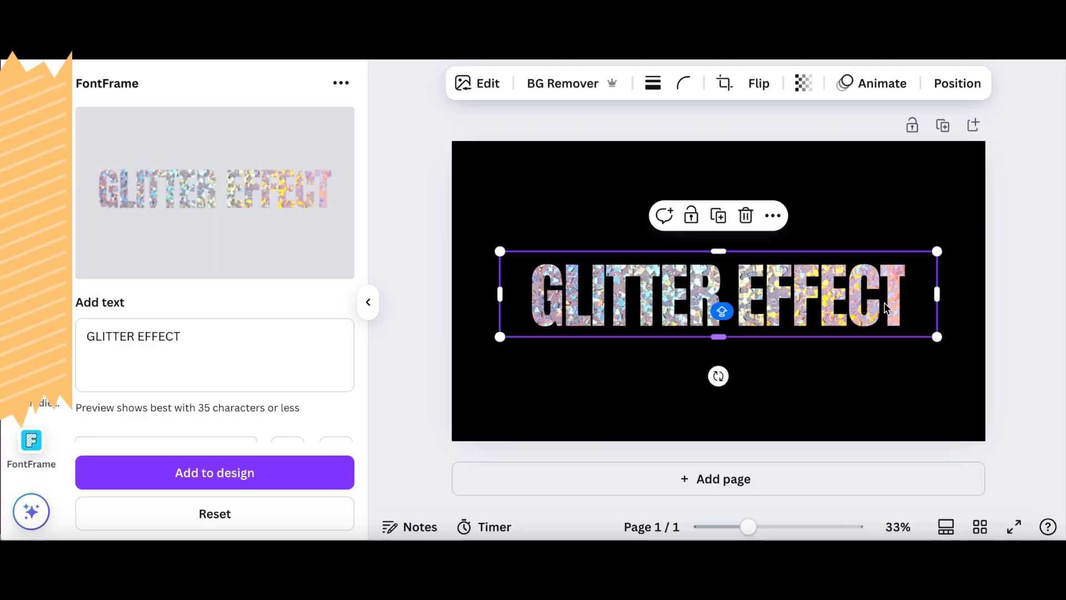
pyautogui.moveTo(938, 294); pyautogui.dragTo(917, 298)
pyautogui.moveTo(500, 294); pyautogui.dragTo(525, 299)
# - Enlarge the cropped glitter text and centre it on the page
pyautogui.moveTo(915, 251); pyautogui.dragTo(966, 226)
pyautogui.moveTo(828, 275); pyautogui.dragTo(801, 277)
pyautogui.click(892, 183)
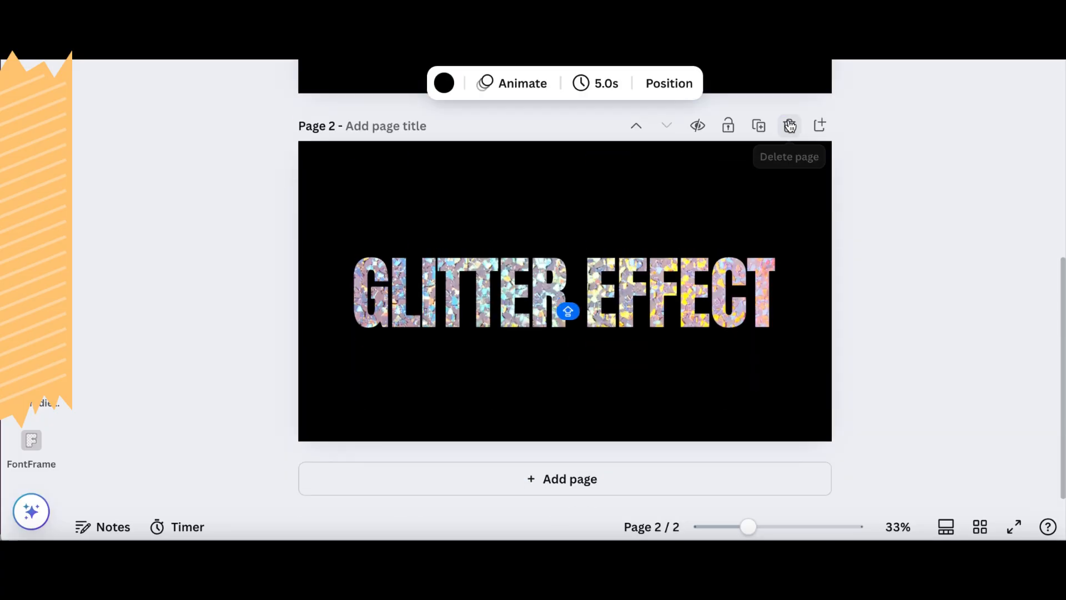
# - Shrink the glitter text on page 2 and place it in the page's upper-left corner
pyautogui.click(641, 280)
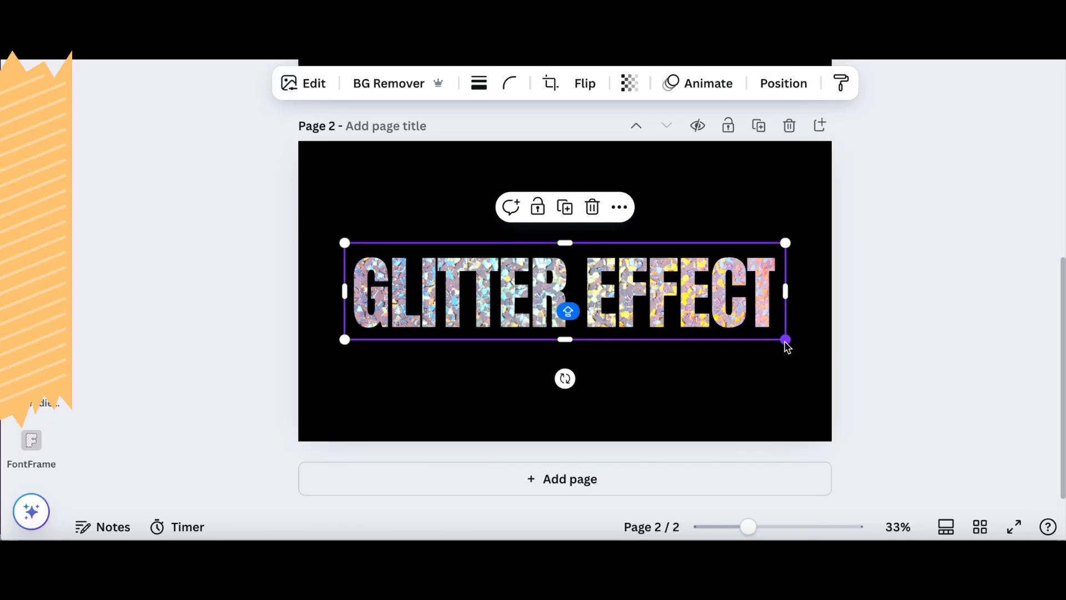
pyautogui.moveTo(787, 342); pyautogui.dragTo(549, 310)
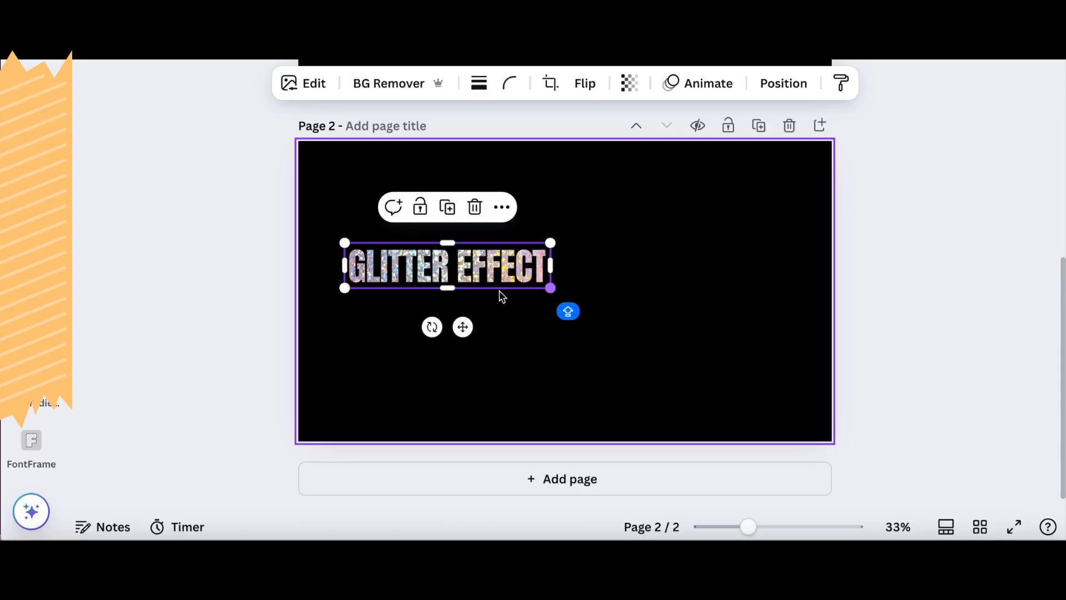
pyautogui.moveTo(478, 271); pyautogui.dragTo(457, 200)
pyautogui.click(690, 219)
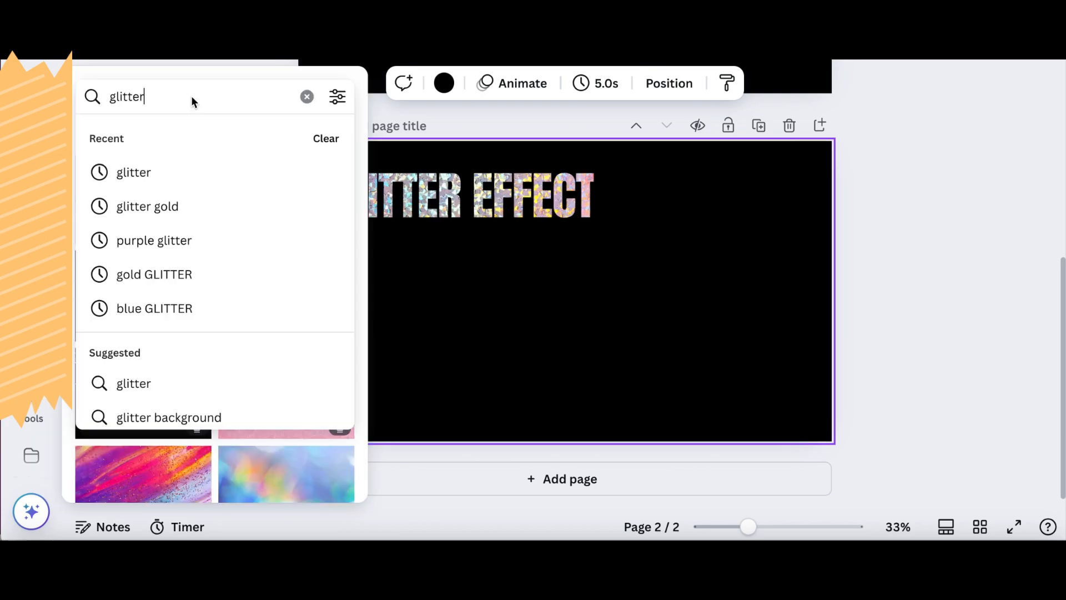
# - Add a rose-pink glitter photo from a "glitter pink" photo search and place it on the right side of page 2
pyautogui.write('pink')
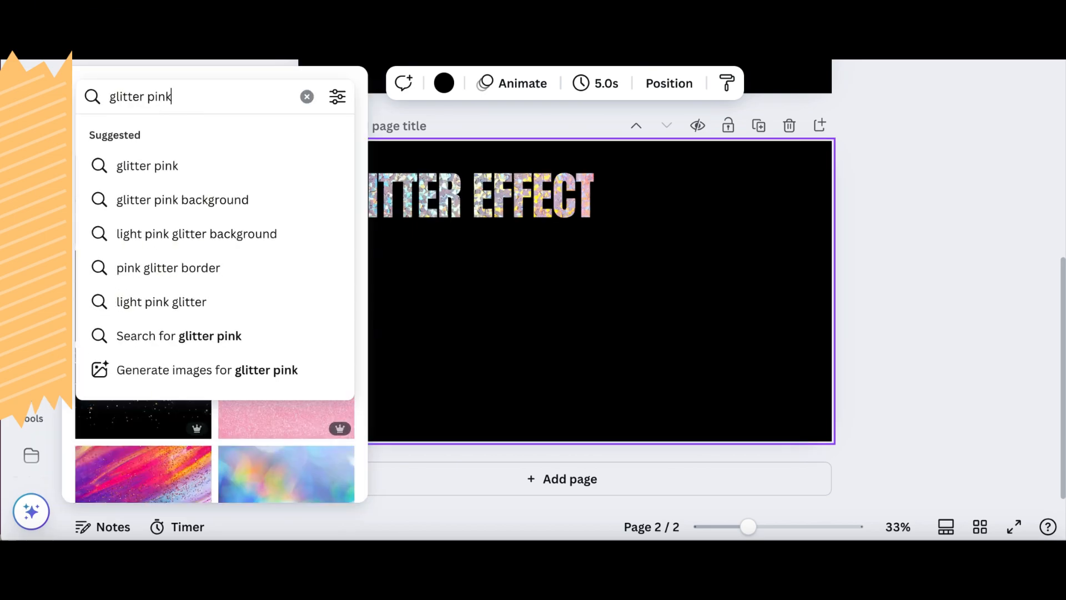
pyautogui.press('Return')
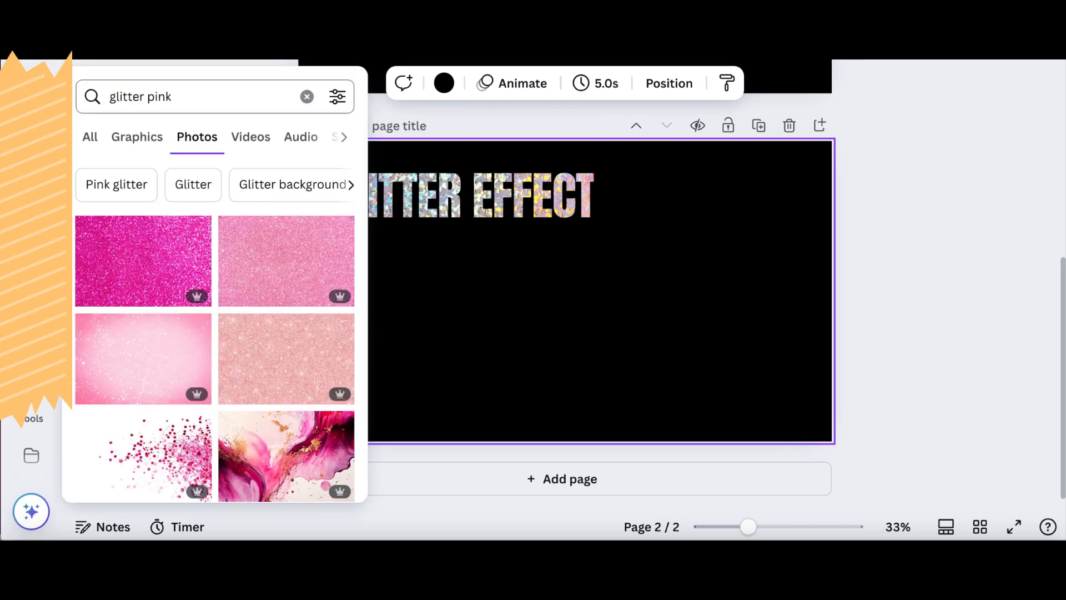
pyautogui.scroll(-5, 169, 254)
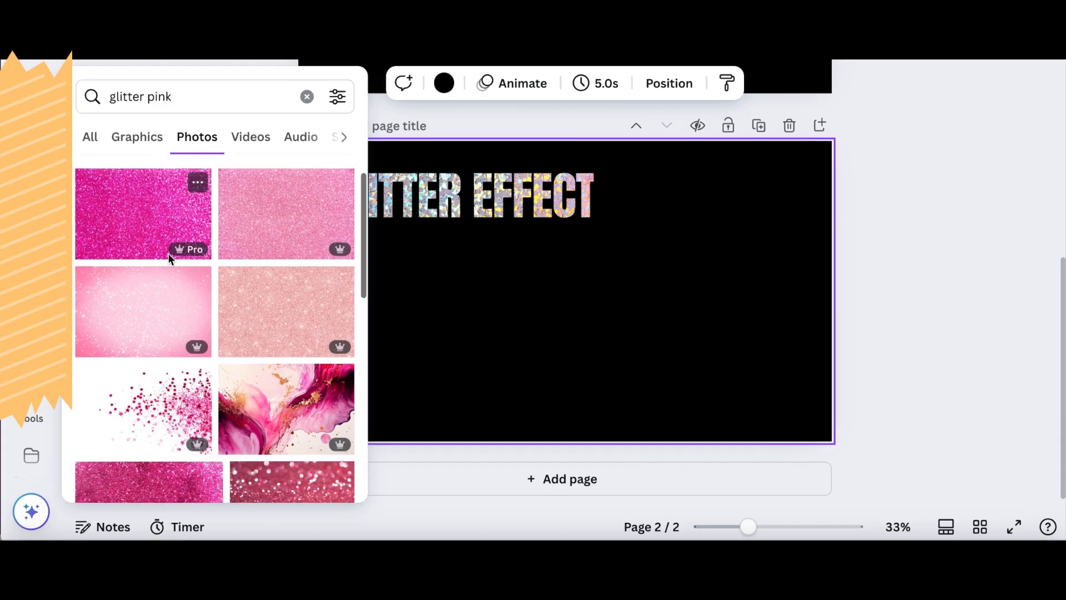
pyautogui.scroll(-1, 168, 254)
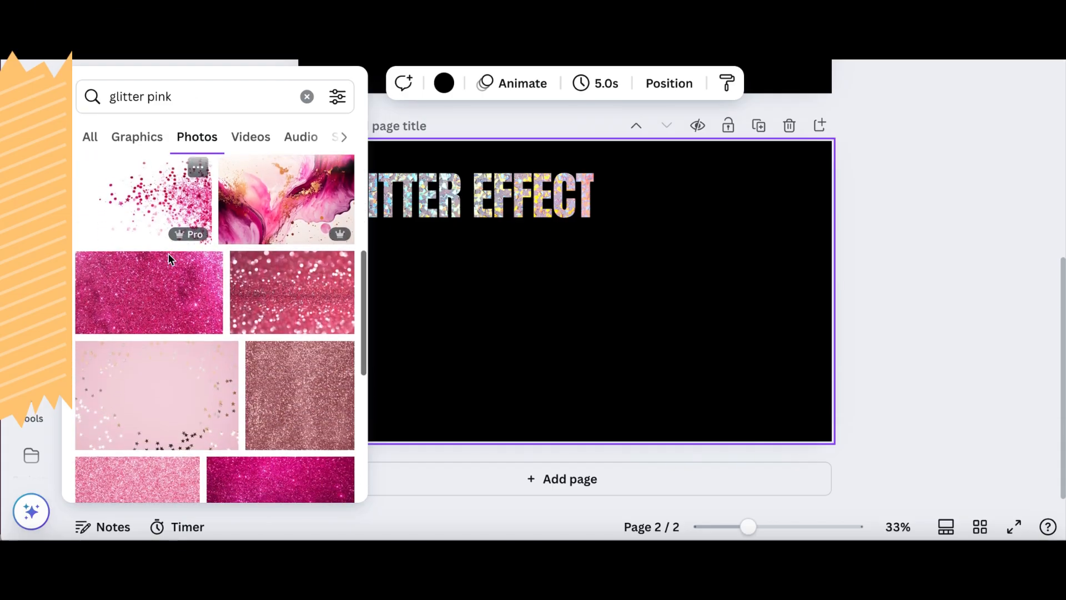
pyautogui.click(268, 370)
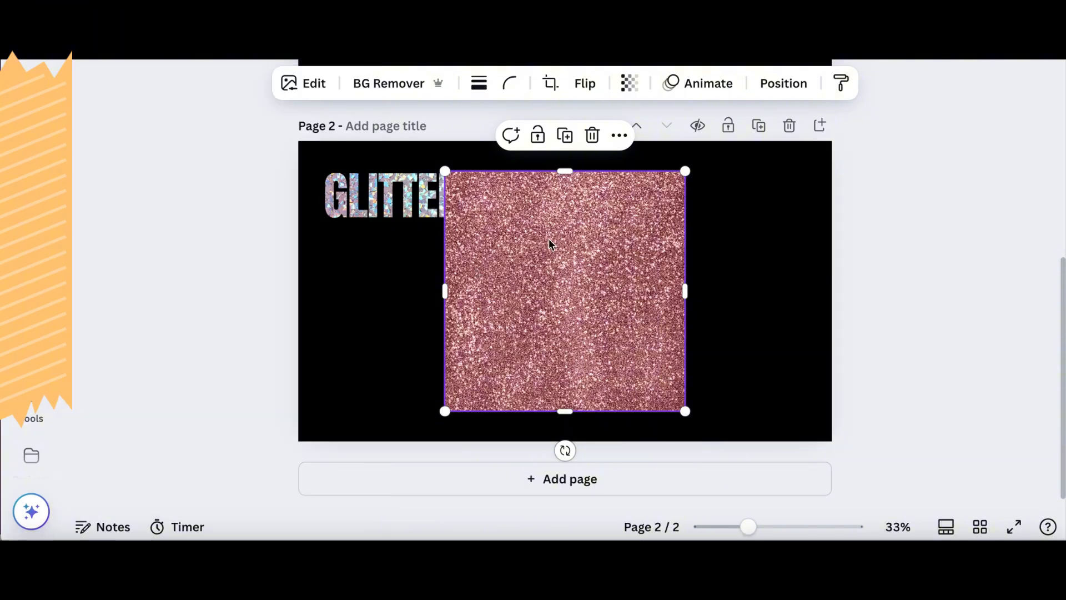
pyautogui.moveTo(549, 244); pyautogui.dragTo(680, 252)
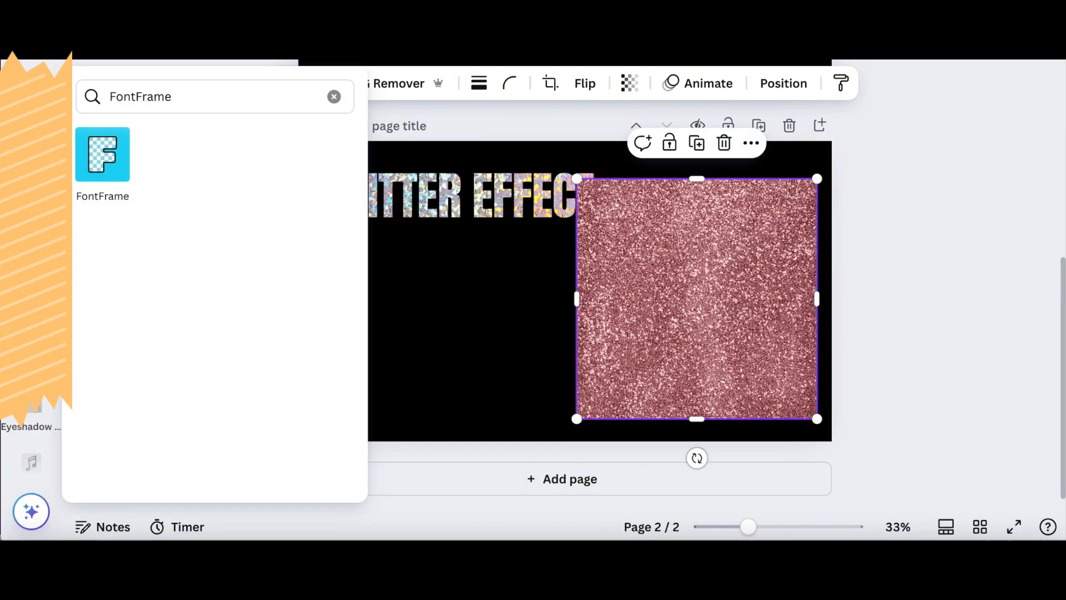
# - Use the rose-pink glitter photo as the FontFrame fill image and add the resulting text to page 2
pyautogui.click(115, 161)
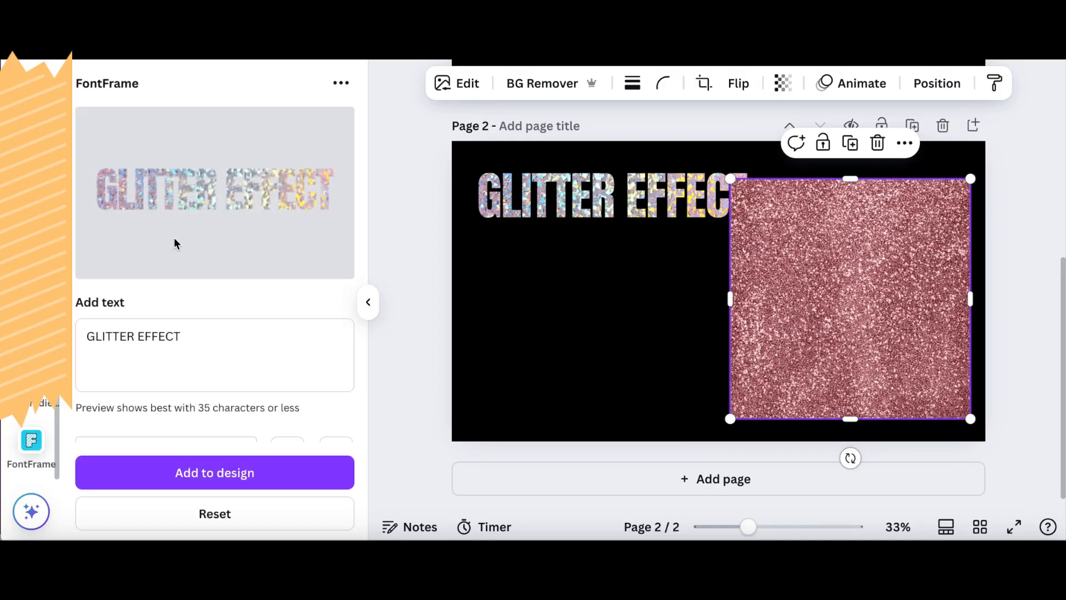
pyautogui.scroll(-5, 175, 244)
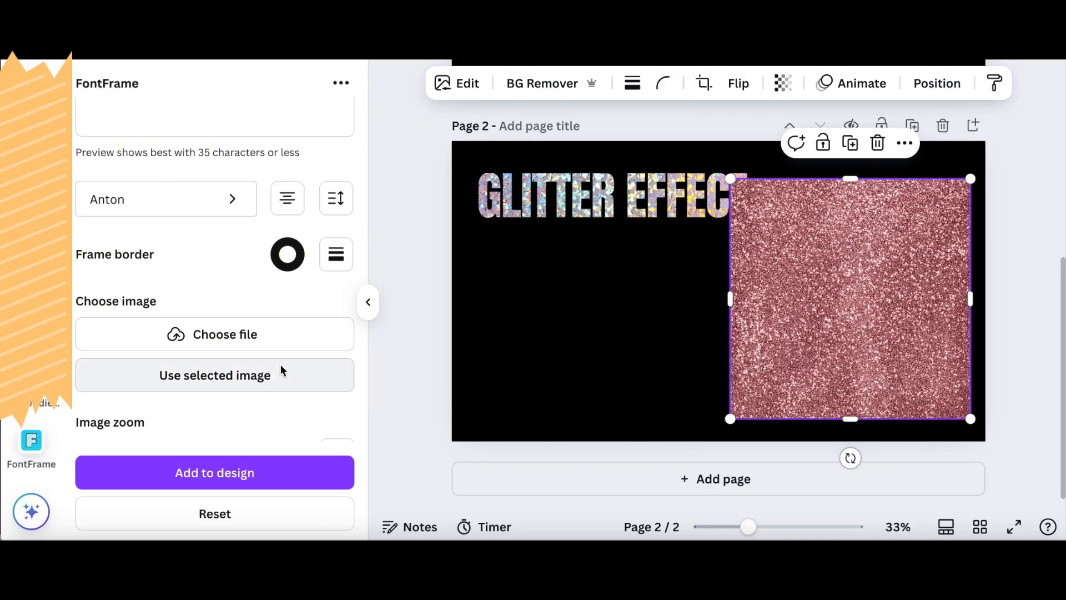
pyautogui.click(249, 376)
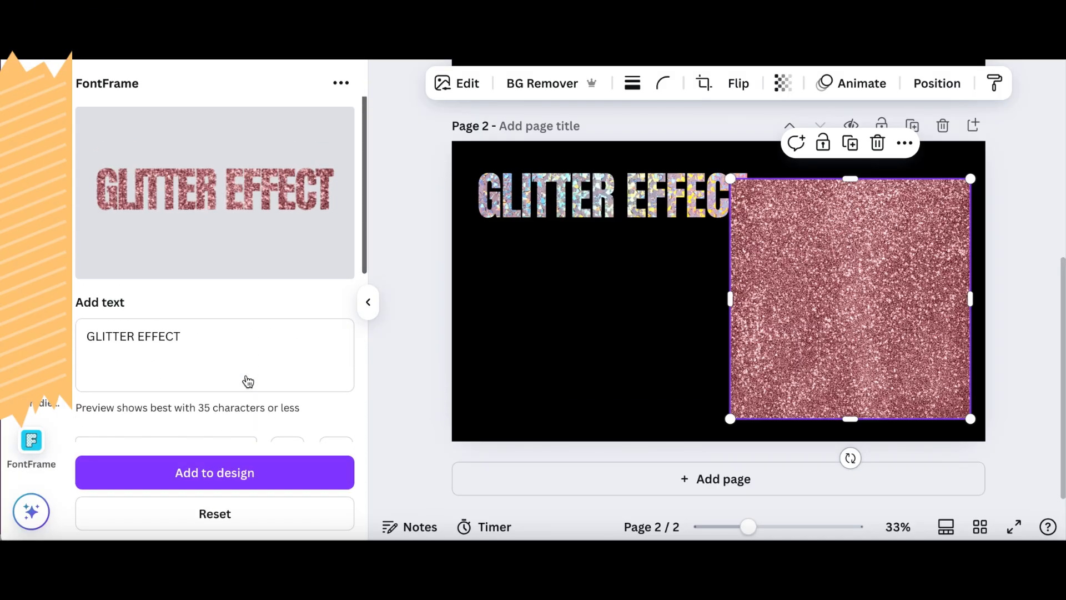
pyautogui.click(219, 482)
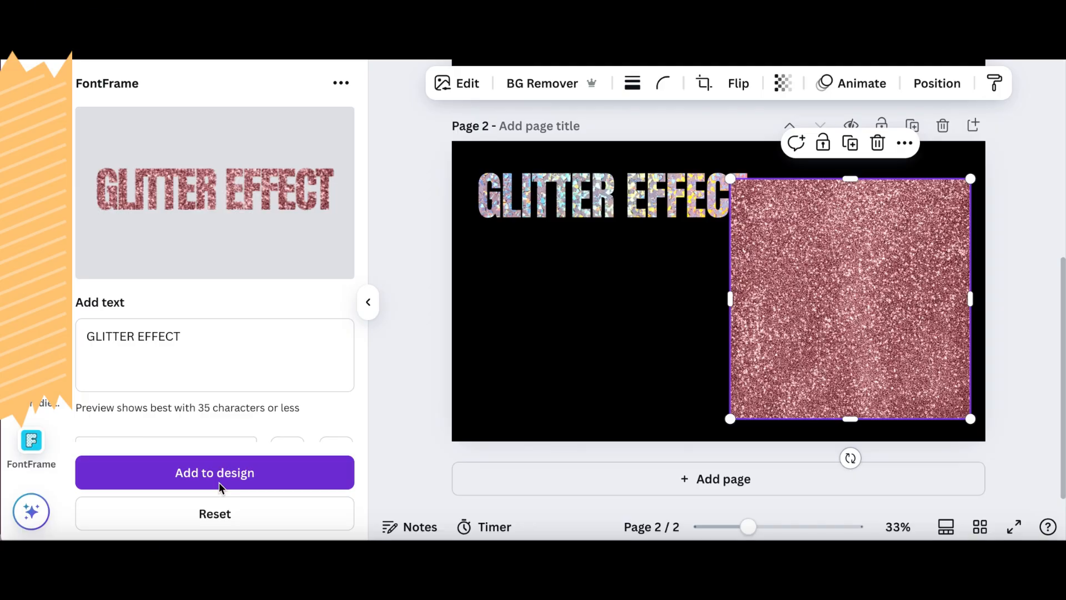
# - Move the pink glitter text clear of the rose-pink photo and delete the photo from page 2
pyautogui.moveTo(644, 268); pyautogui.dragTo(545, 267)
pyautogui.click(775, 285)
pyautogui.press('Delete')
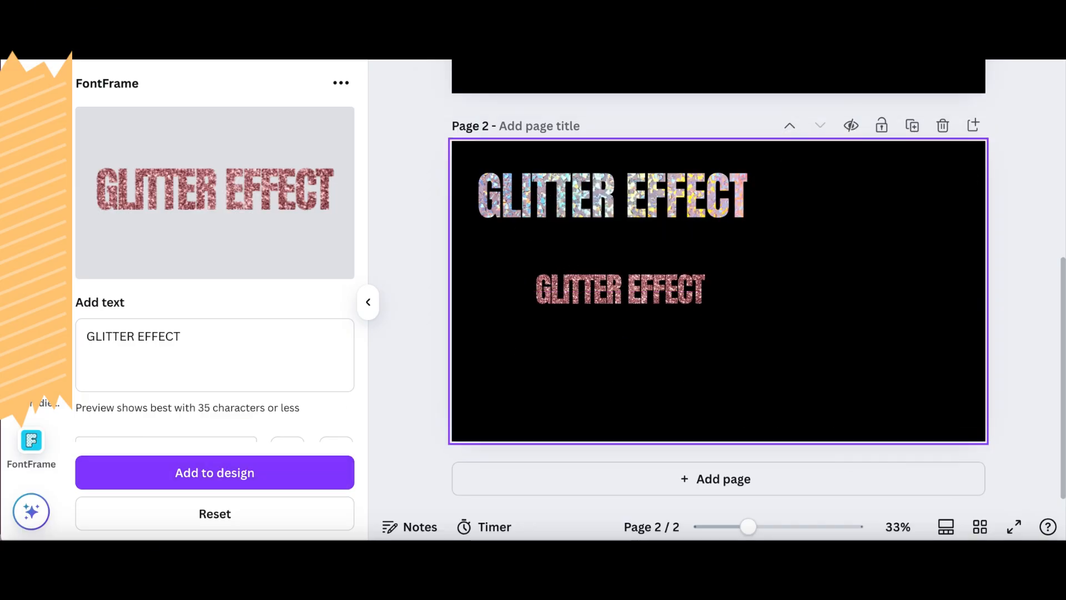
# - Position the pink glitter text near the middle of page 2 and crop the empty space on all four sides
pyautogui.click(374, 302)
pyautogui.moveTo(417, 298); pyautogui.dragTo(514, 307)
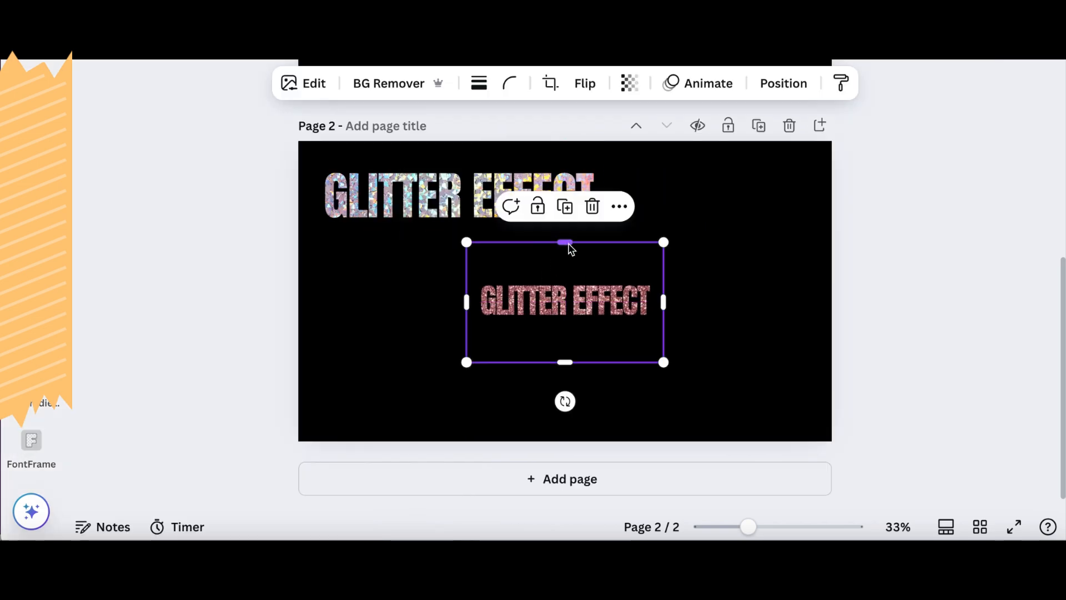
pyautogui.moveTo(565, 243); pyautogui.dragTo(565, 276)
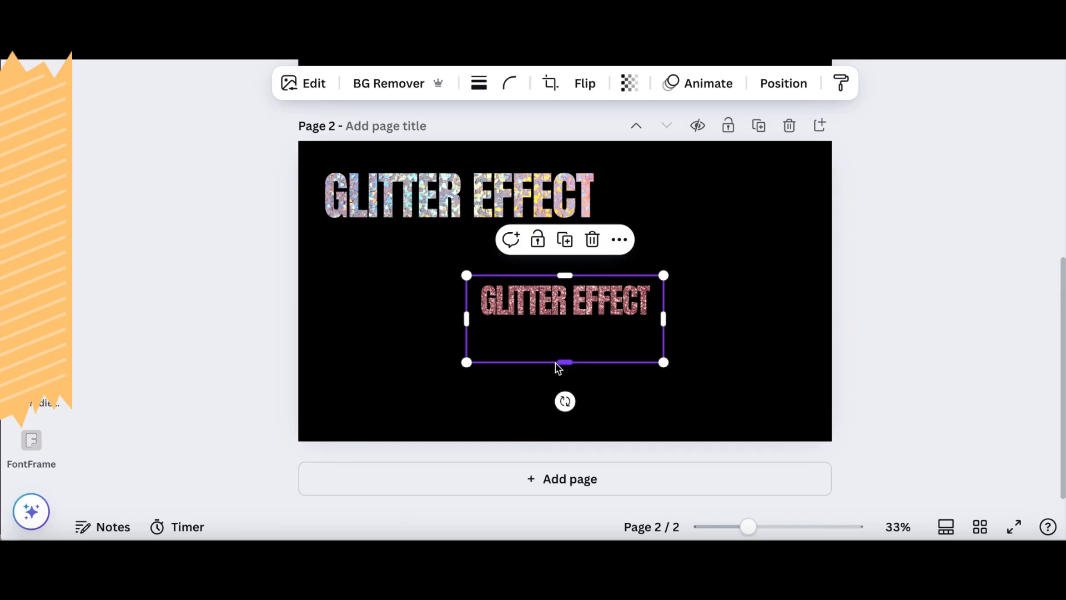
pyautogui.moveTo(562, 363); pyautogui.dragTo(565, 323)
pyautogui.moveTo(665, 300); pyautogui.dragTo(658, 300)
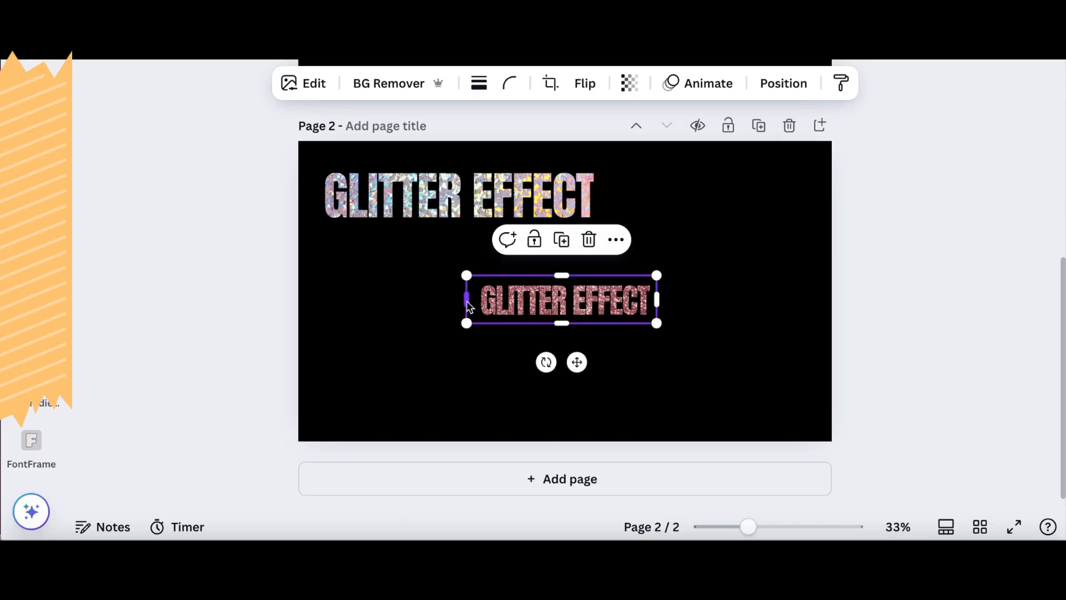
pyautogui.moveTo(467, 301); pyautogui.dragTo(472, 302)
# - Resize the pink glitter text to about the width of the holographic text and place it in page 2's lower-right corner
pyautogui.moveTo(657, 276); pyautogui.dragTo(763, 219)
pyautogui.moveTo(472, 323); pyautogui.dragTo(339, 432)
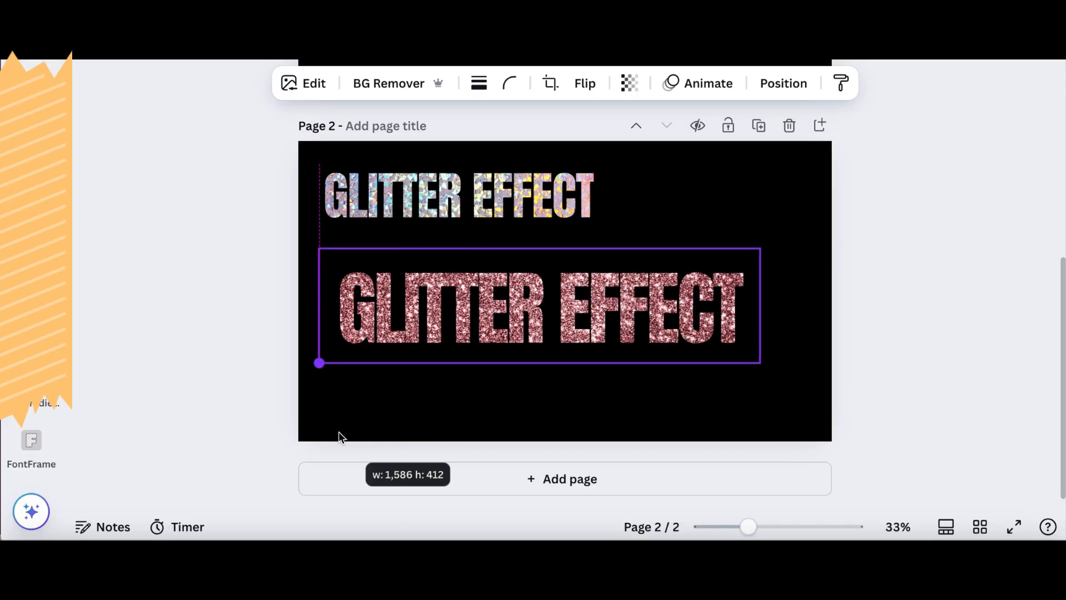
pyautogui.moveTo(541, 311); pyautogui.dragTo(568, 331)
pyautogui.click(611, 411)
pyautogui.moveTo(662, 296); pyautogui.dragTo(707, 354)
pyautogui.moveTo(391, 327); pyautogui.dragTo(542, 365)
pyautogui.moveTo(670, 413); pyautogui.dragTo(657, 405)
pyautogui.click(751, 207)
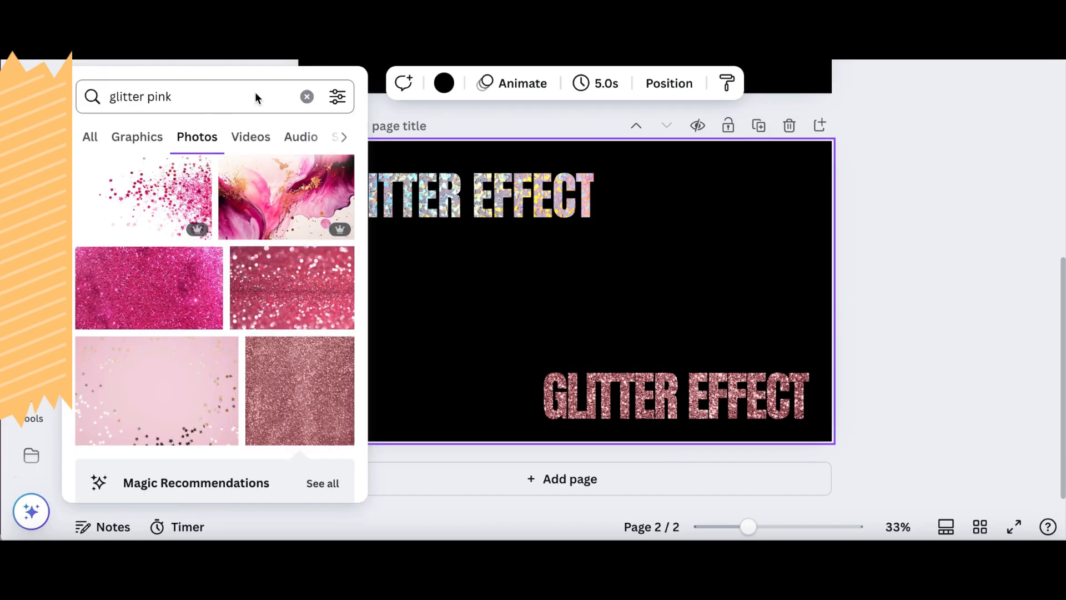
# - Search the photos for "glitter gold" and add the square light-gold glitter photo to page 2
pyautogui.doubleClick(255, 93)
pyautogui.write('gold')
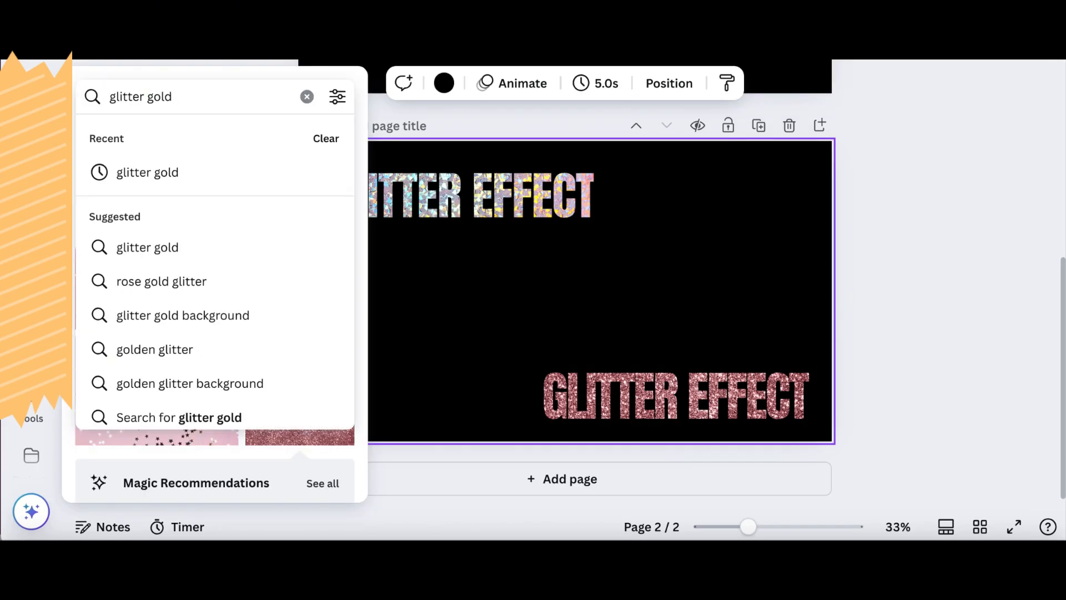
pyautogui.press('Return')
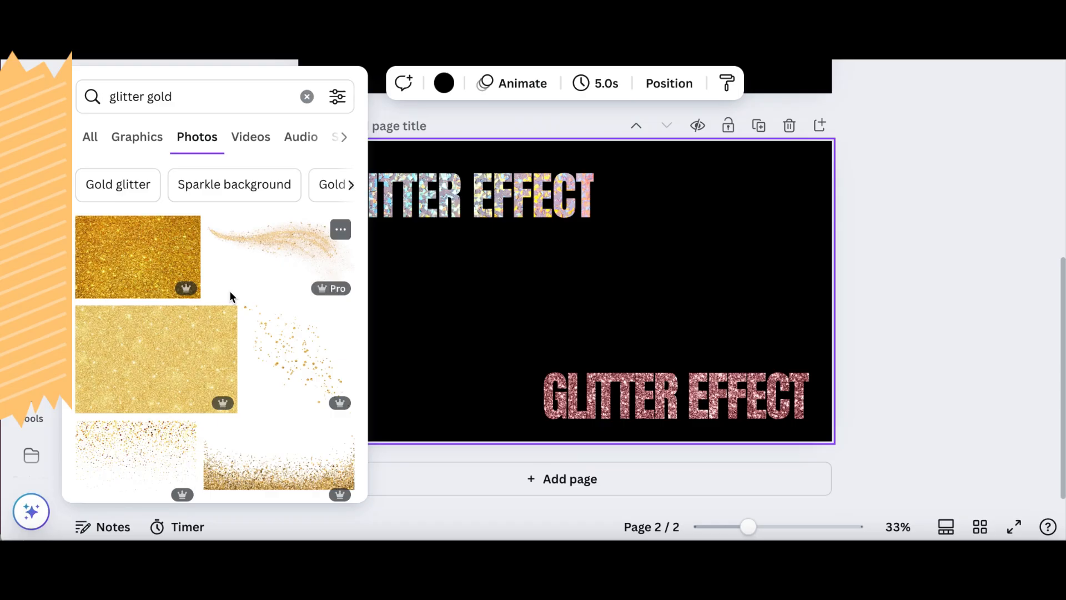
pyautogui.scroll(-1, 229, 291)
pyautogui.scroll(1, 230, 296)
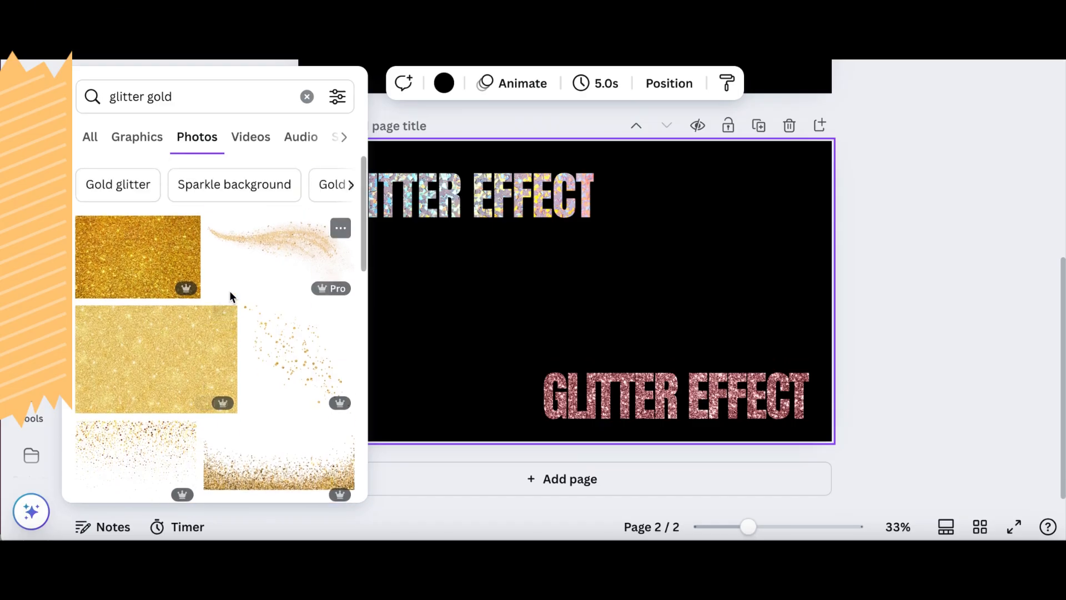
pyautogui.scroll(-5, 230, 296)
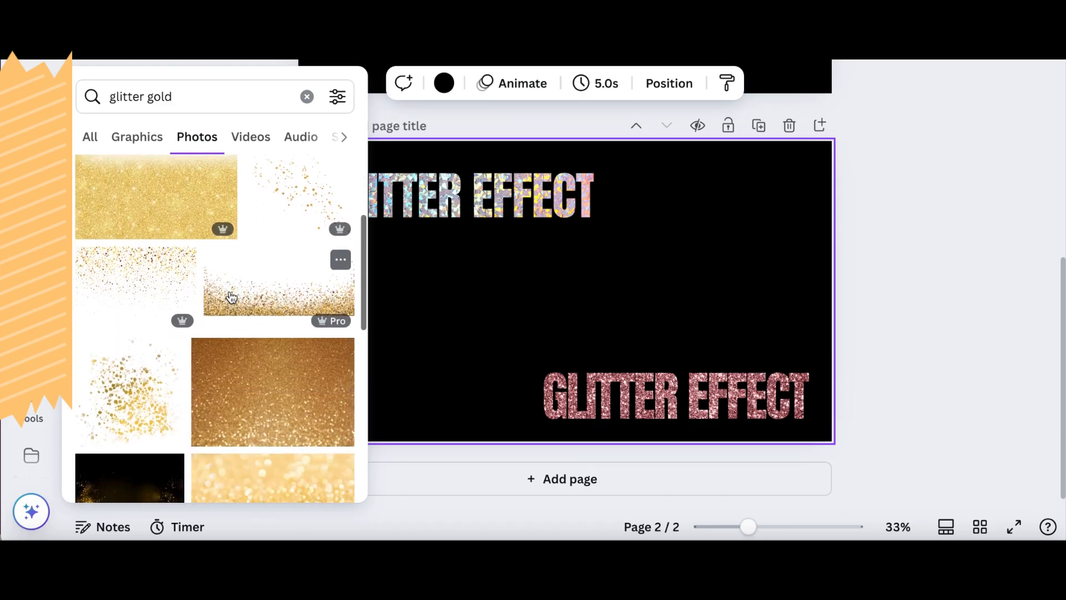
pyautogui.scroll(-2, 231, 298)
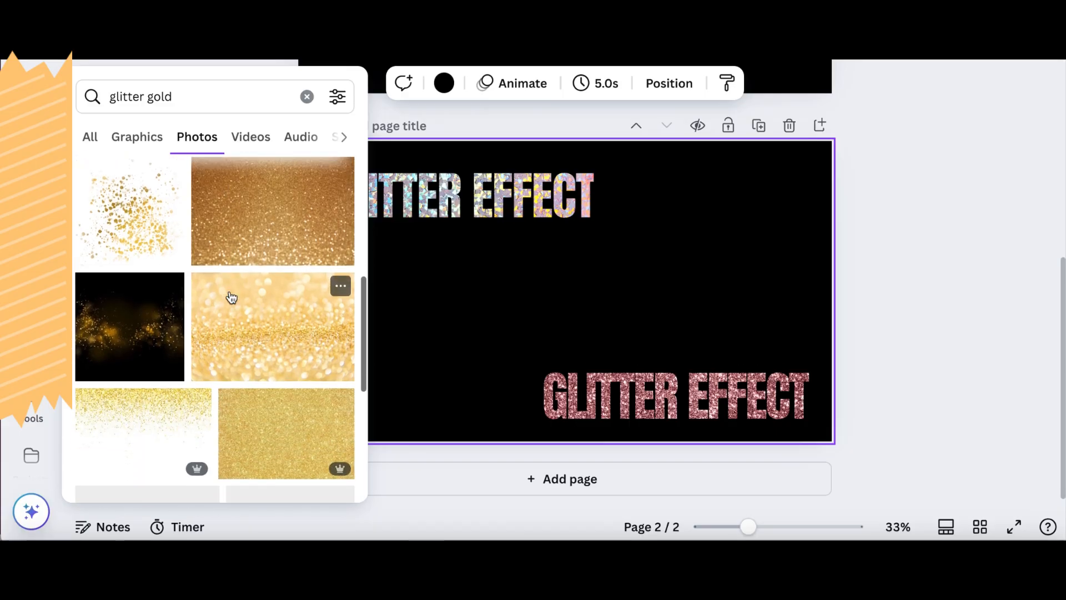
pyautogui.scroll(-5, 231, 297)
pyautogui.scroll(-5, 232, 297)
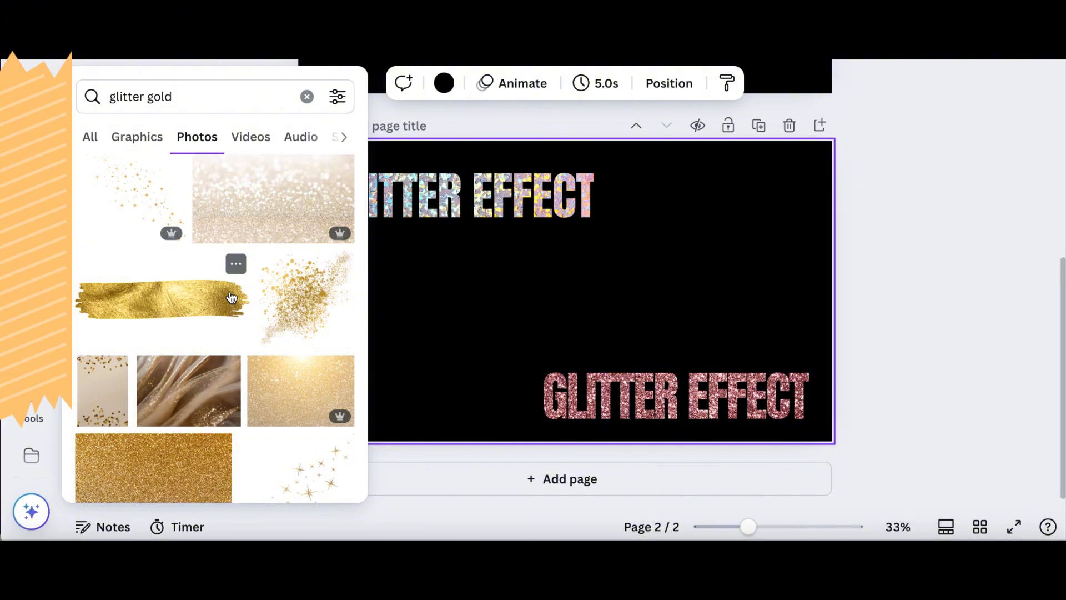
pyautogui.scroll(-8, 231, 297)
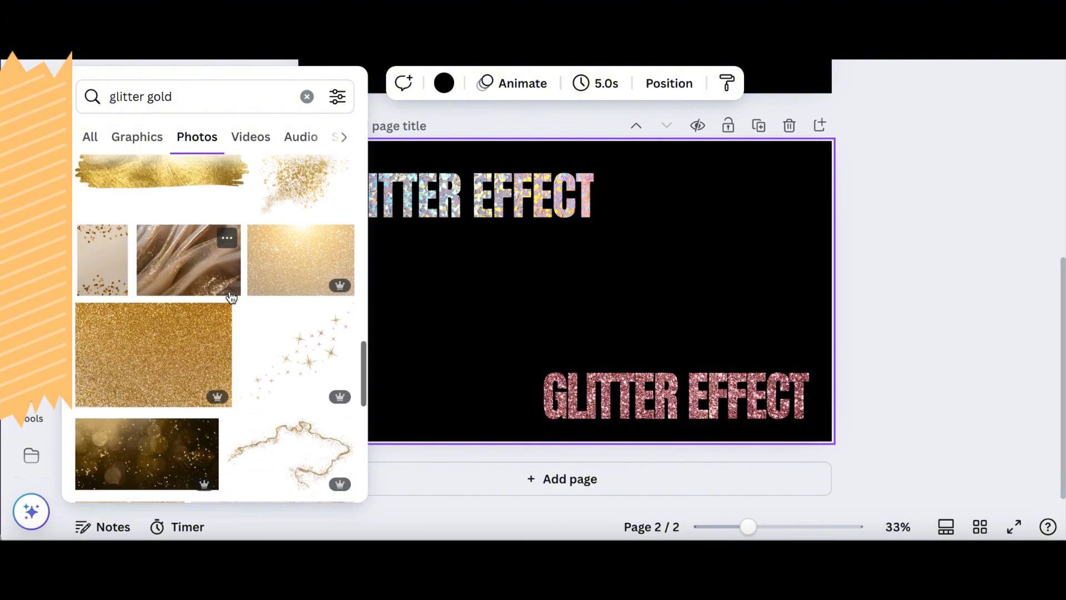
pyautogui.click(138, 315)
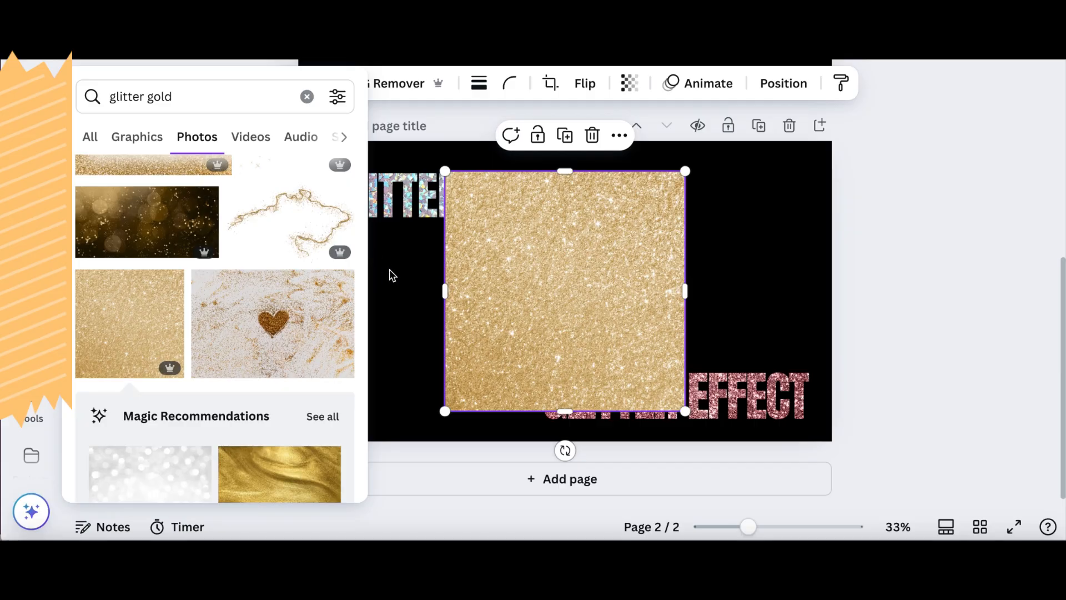
# - Use the gold glitter photo on page 2 as the fill image for the "GLITTER EFFECT" text in FontFrame
pyautogui.click(718, 238)
pyautogui.click(605, 263)
pyautogui.moveTo(31, 298)
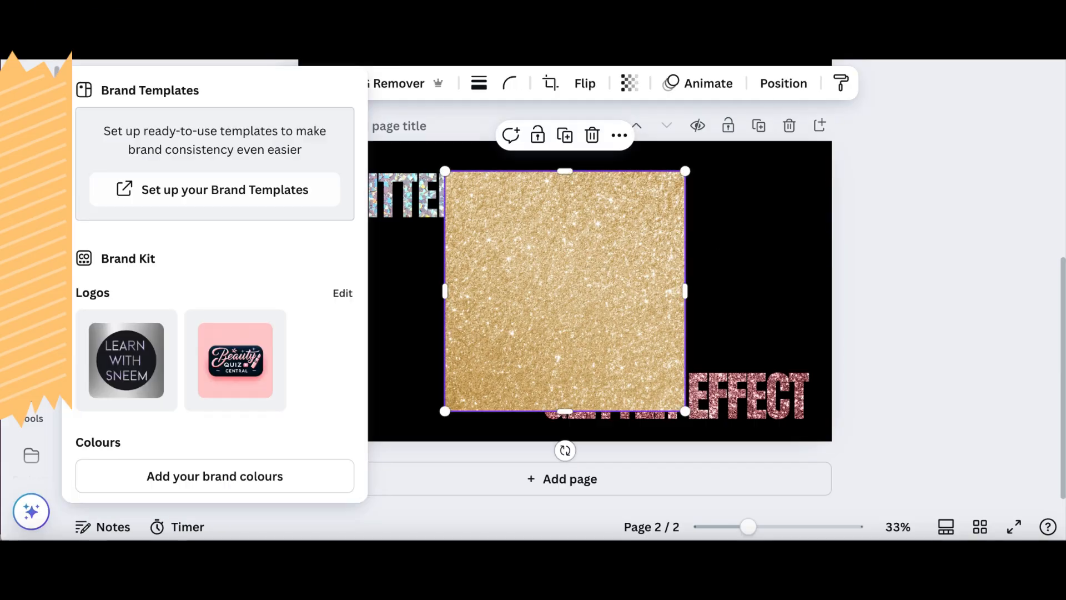
pyautogui.scroll(-4, 31, 239)
pyautogui.moveTo(31, 239)
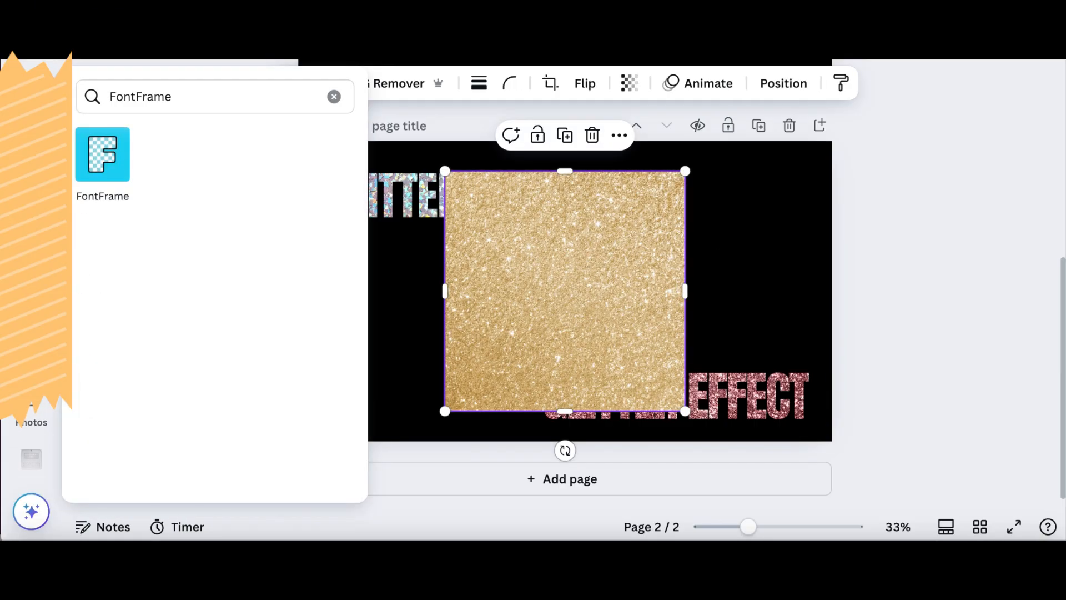
pyautogui.click(105, 171)
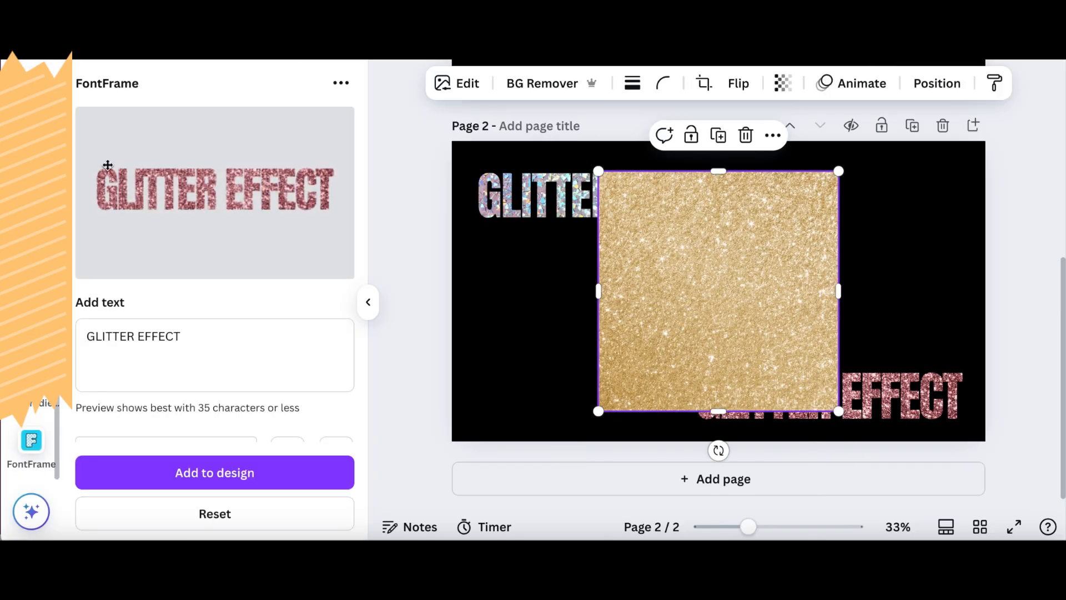
pyautogui.tripleClick(169, 335)
pyautogui.click(280, 339)
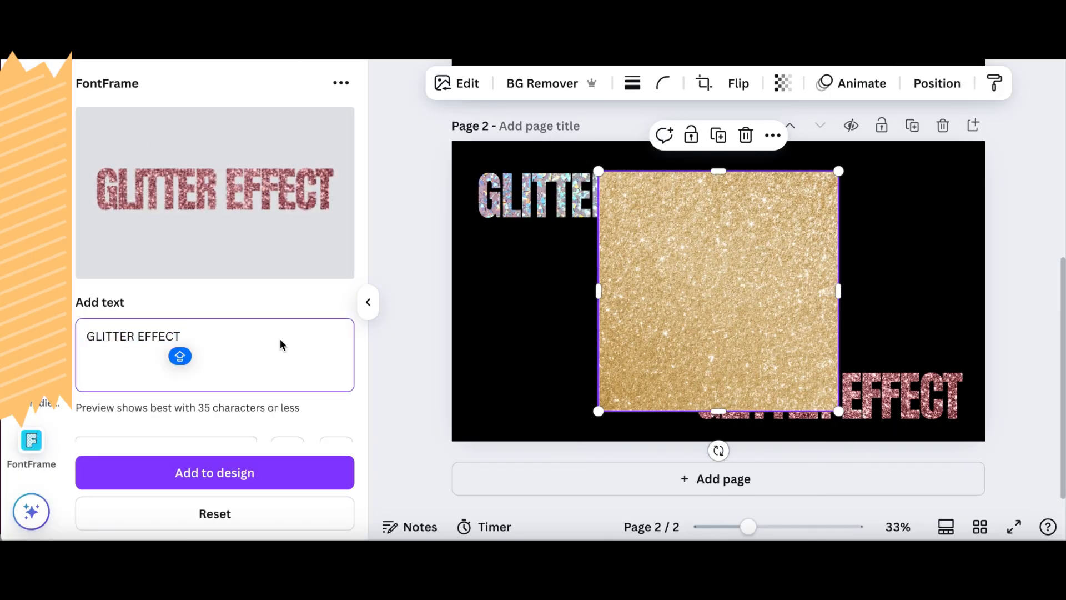
pyautogui.scroll(-2, 339, 319)
pyautogui.scroll(-3, 338, 321)
pyautogui.click(273, 373)
pyautogui.scroll(5, 273, 375)
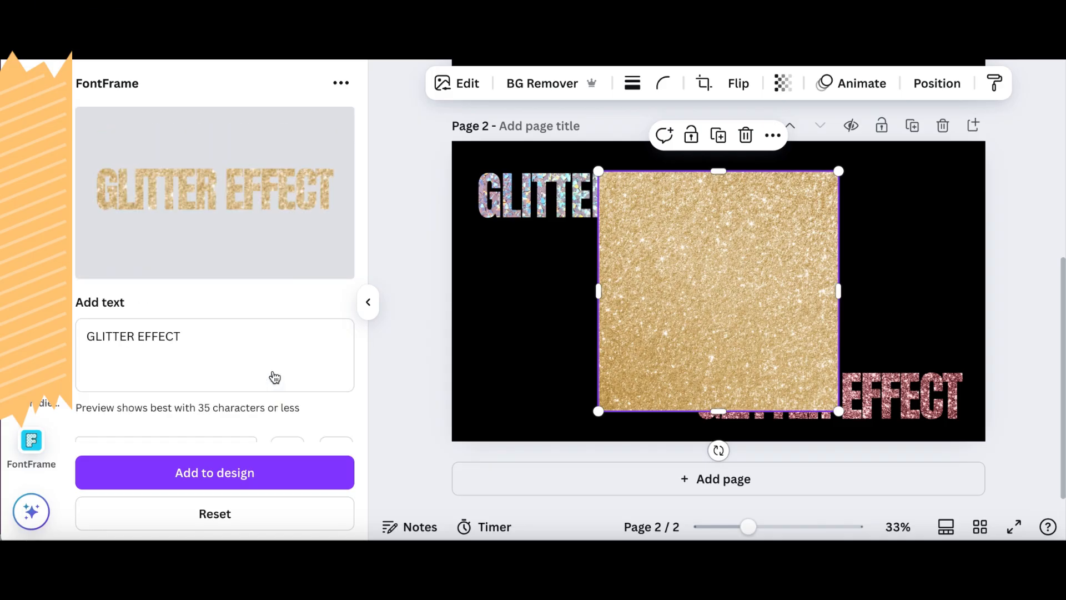
# - Delete the gold glitter photo from page 2 and set the FontFrame text's font to Oleo Script
pyautogui.scroll(-3, 273, 374)
pyautogui.click(217, 314)
pyautogui.click(337, 154)
pyautogui.scroll(-5, 228, 254)
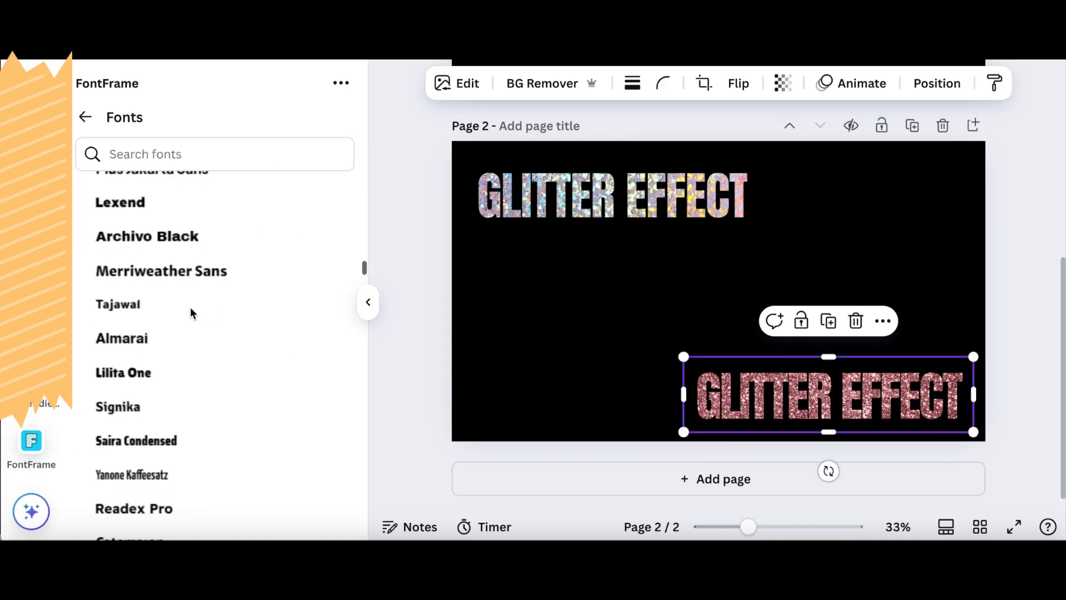
pyautogui.scroll(-12, 191, 311)
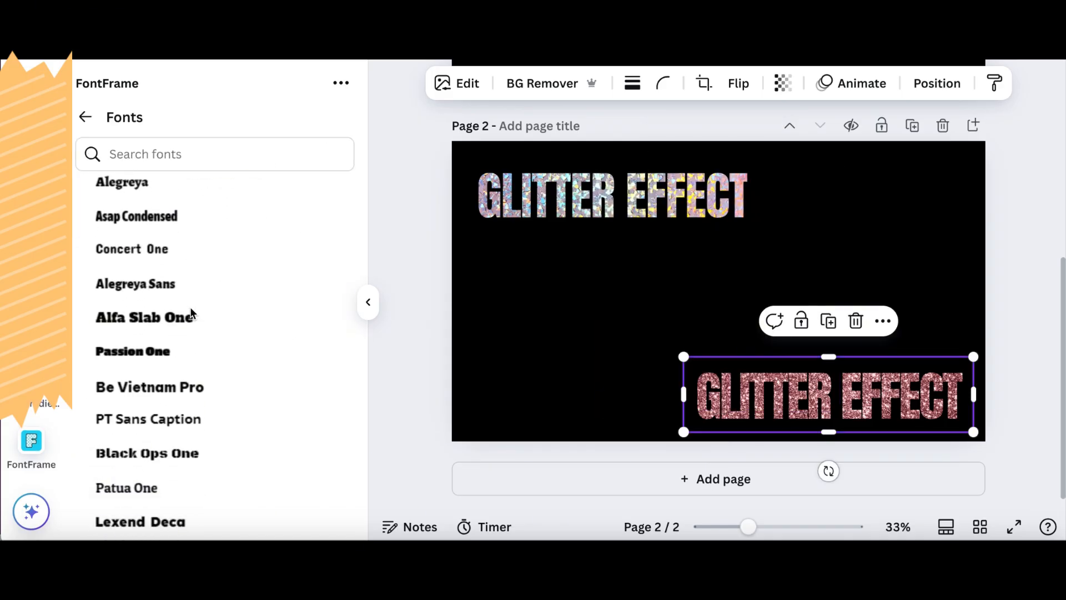
pyautogui.click(141, 308)
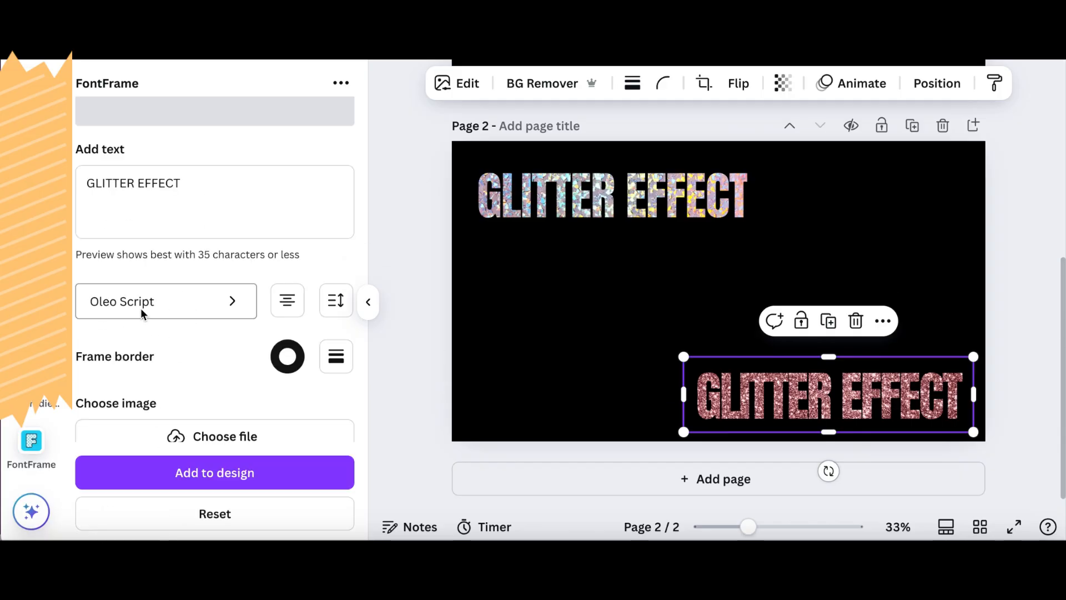
pyautogui.scroll(3, 139, 315)
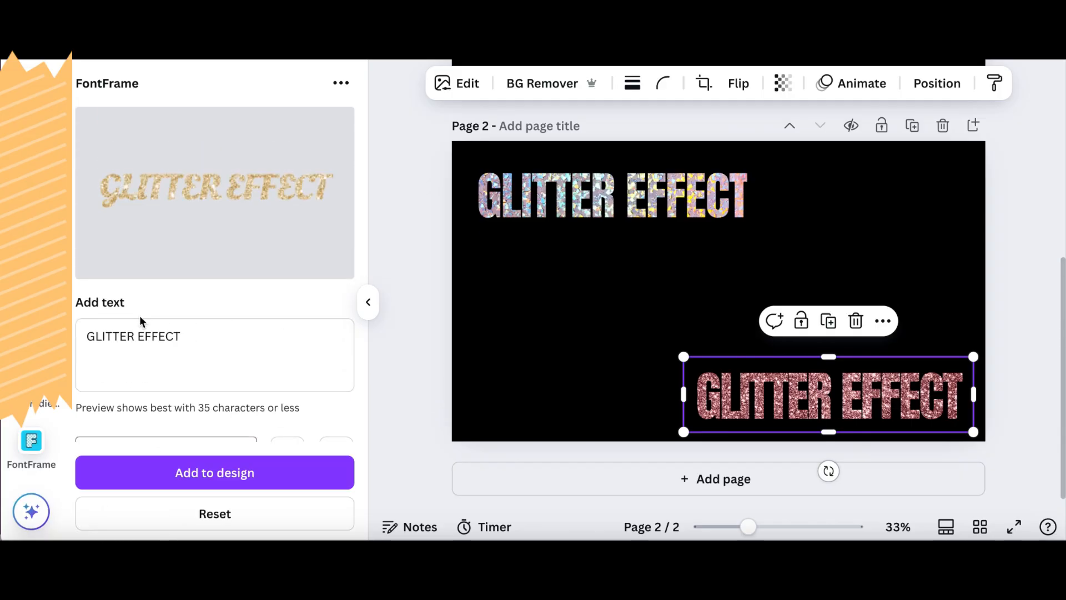
# - Add the gold script text to page 2 and crop the empty space above and below it
pyautogui.click(155, 467)
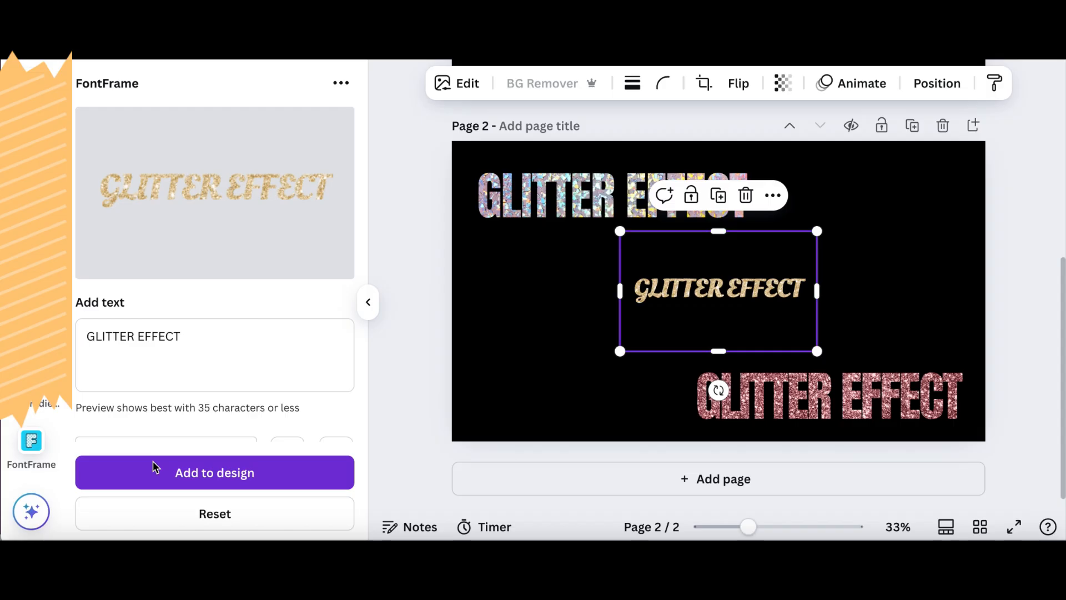
pyautogui.click(368, 302)
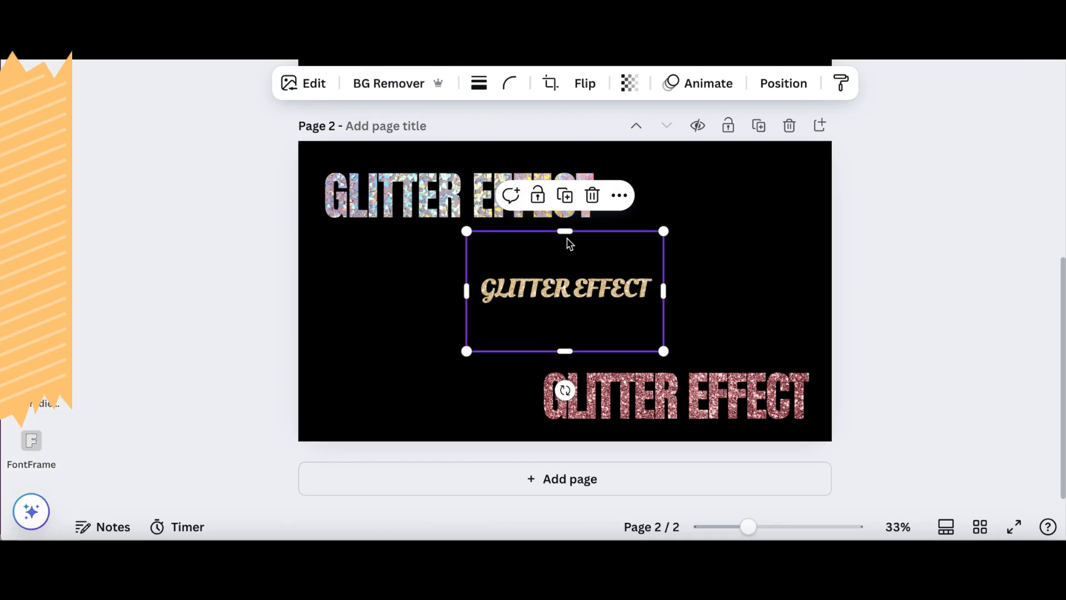
pyautogui.moveTo(568, 235); pyautogui.dragTo(564, 263)
pyautogui.moveTo(565, 351); pyautogui.dragTo(565, 309)
# - Enlarge the gold text to about 70% of the page width and centre it between the holographic and pink texts
pyautogui.moveTo(664, 263); pyautogui.dragTo(777, 224)
pyautogui.moveTo(468, 311); pyautogui.dragTo(364, 394)
pyautogui.moveTo(593, 269); pyautogui.dragTo(584, 276)
pyautogui.click(744, 211)
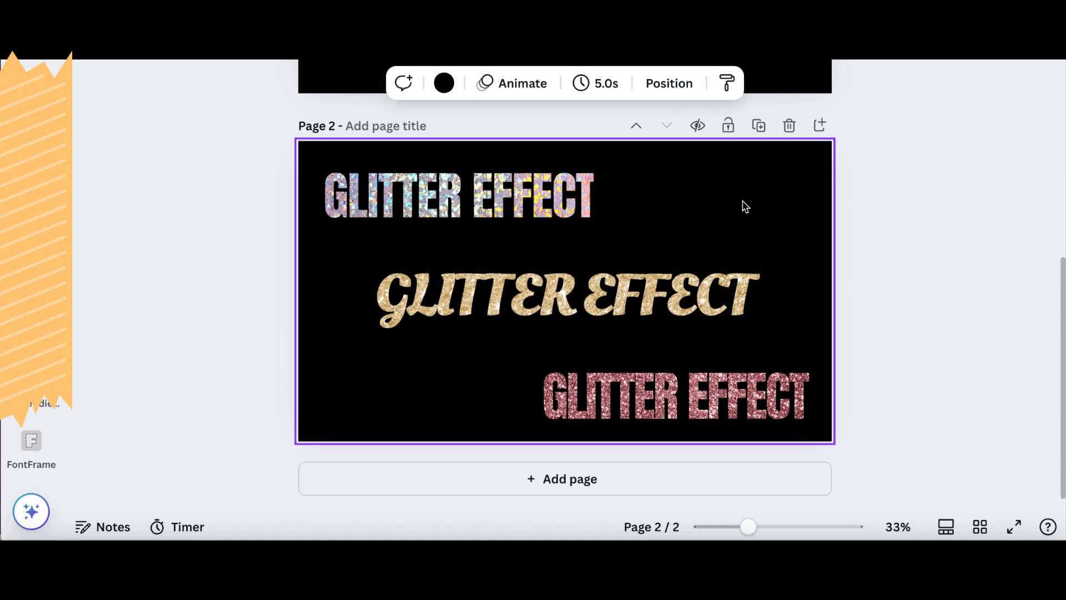
# - Duplicate page 2 and delete all three glitter texts from the copy, leaving a blank black page 3
pyautogui.click(755, 128)
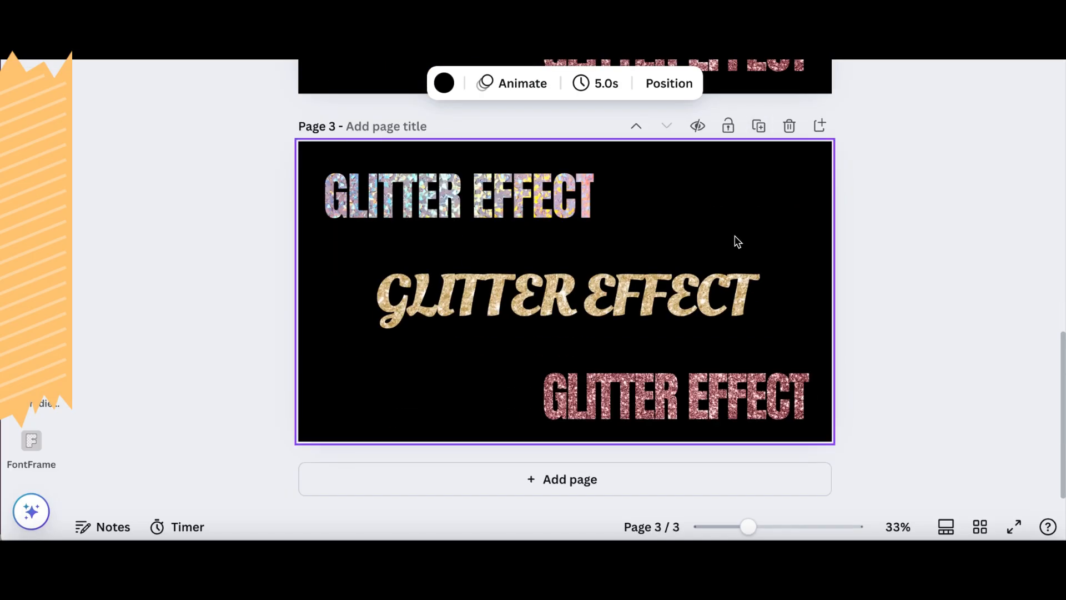
pyautogui.click(320, 201)
pyautogui.press('Delete')
pyautogui.click(424, 296)
pyautogui.press('Delete')
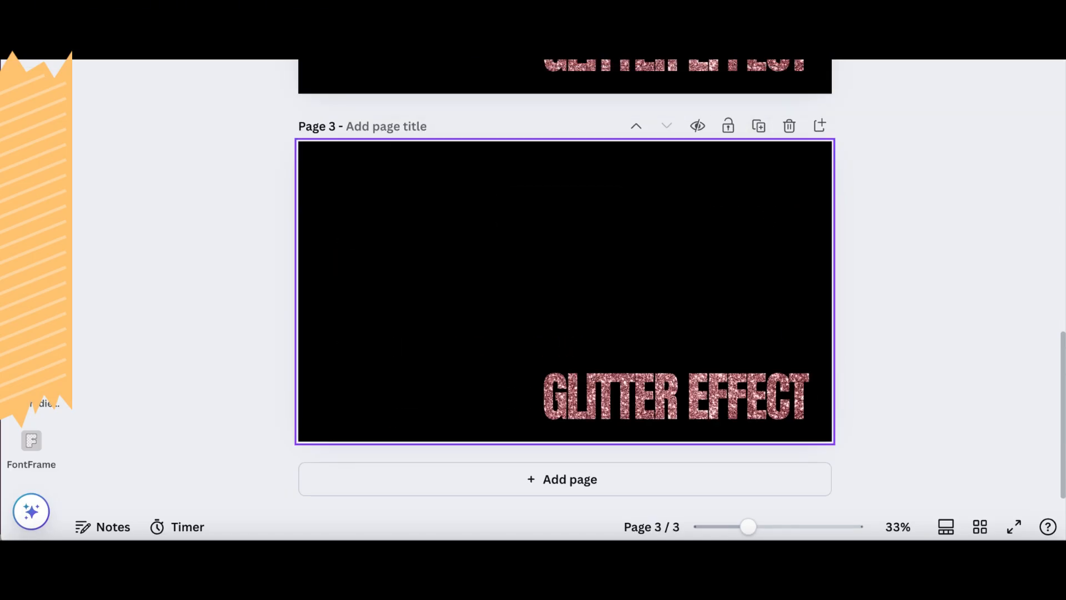
pyautogui.click(588, 396)
pyautogui.press('Delete')
# - Search the photos for "glitter silver" and add the square grey-silver glitter photo to page 3
pyautogui.scroll(5, 31, 234)
pyautogui.moveTo(31, 227)
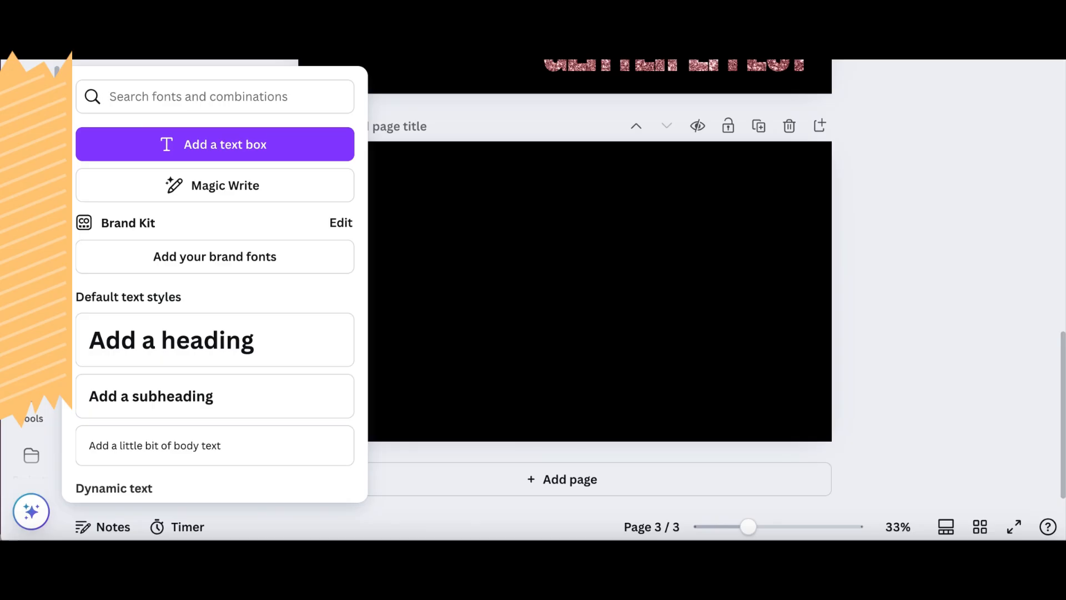
pyautogui.moveTo(31, 177)
pyautogui.doubleClick(229, 94)
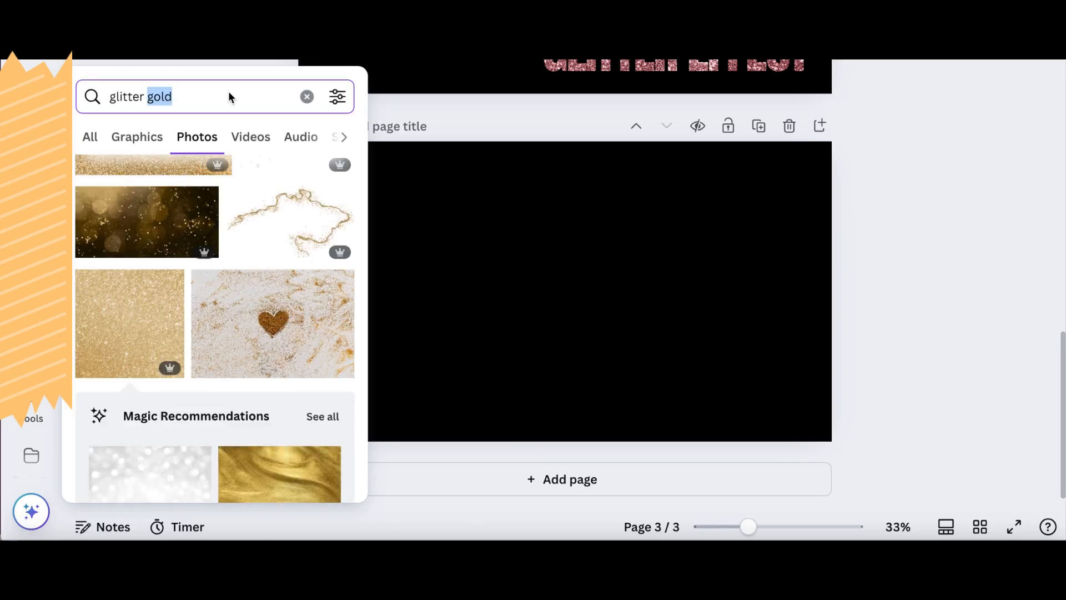
pyautogui.write('silver')
pyautogui.press('Return')
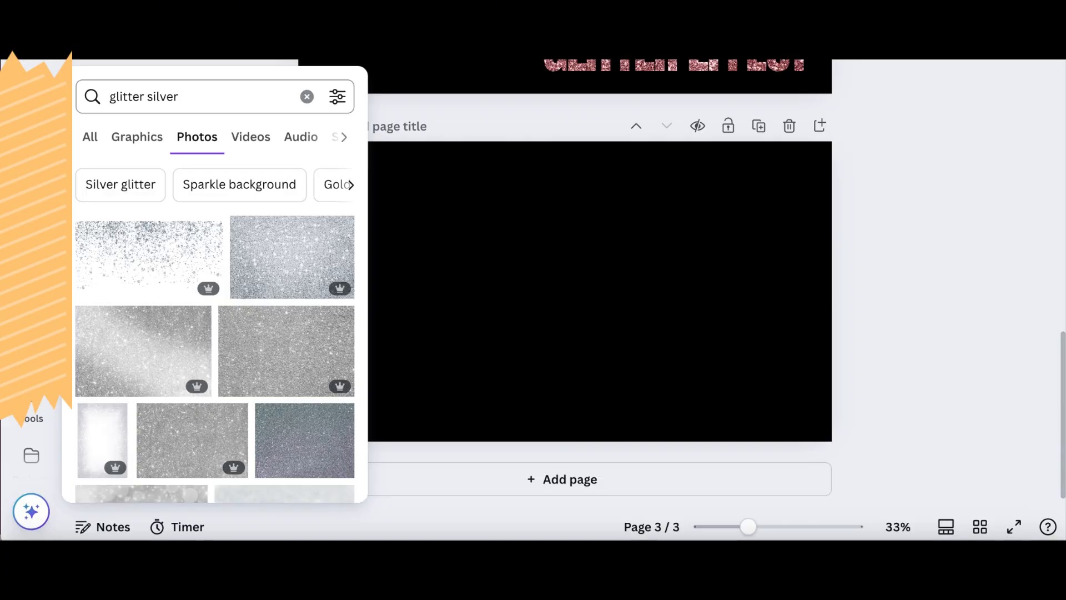
pyautogui.scroll(-3, 207, 376)
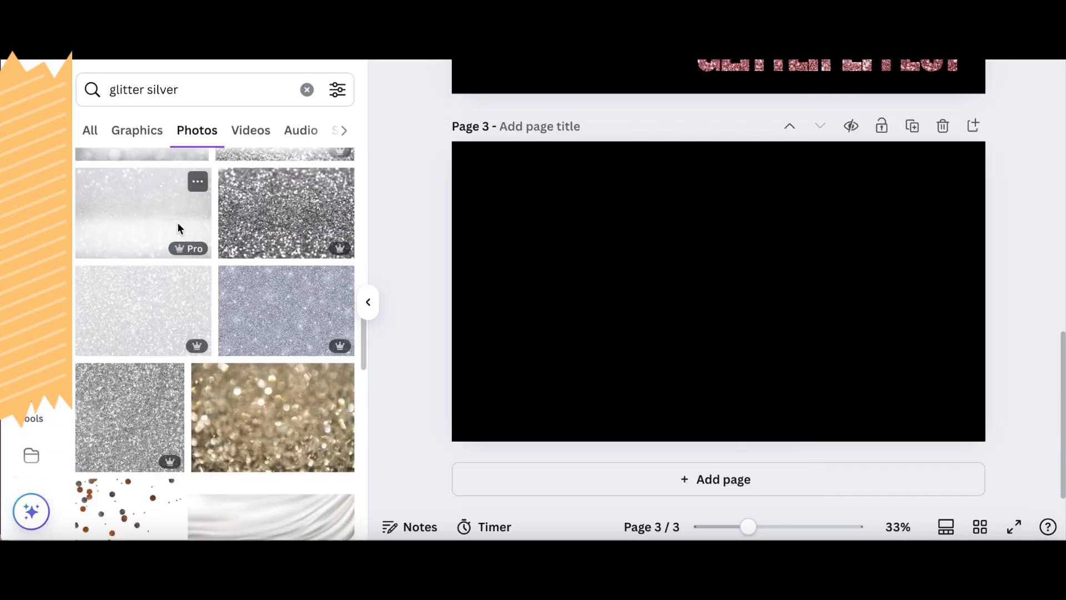
pyautogui.click(99, 413)
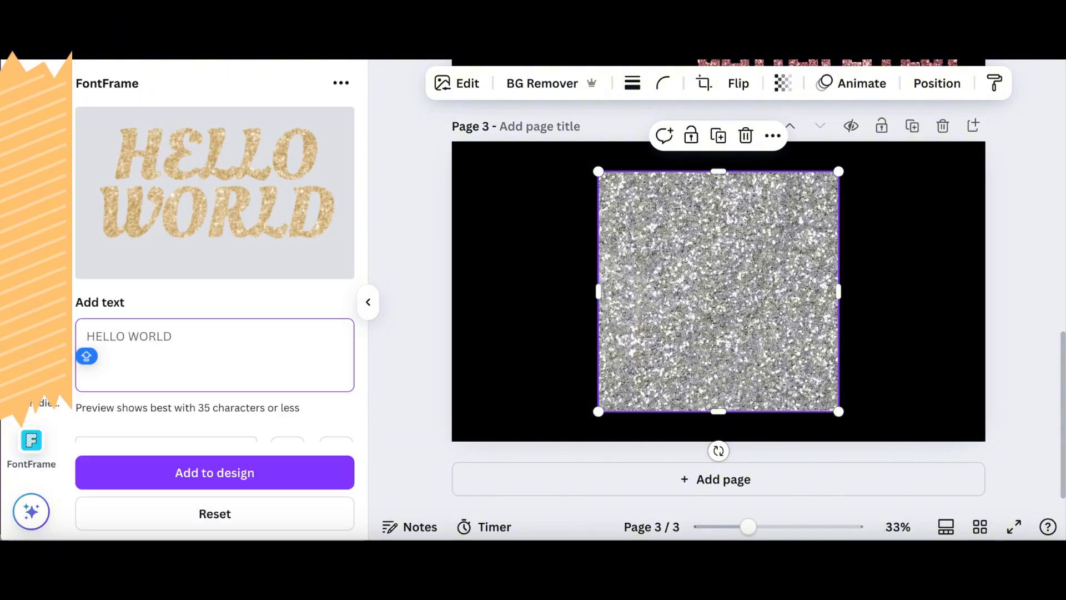
# - Replace the FontFrame text with "LEARN", "WITH" and "SNEEM" on three separate lines
pyautogui.write('LEARN')
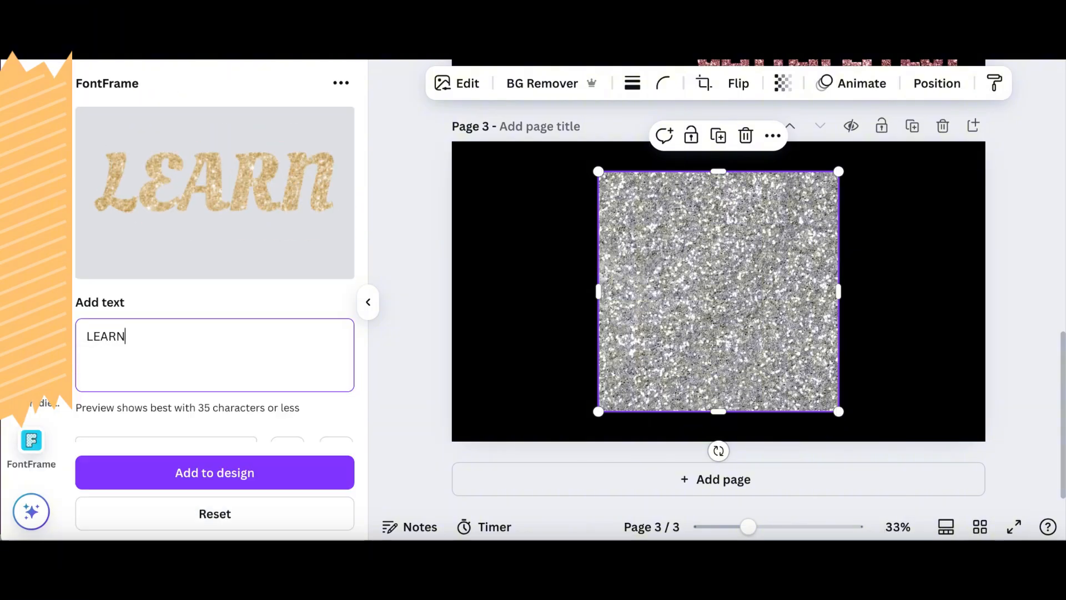
pyautogui.press('Return')
pyautogui.write('WITH')
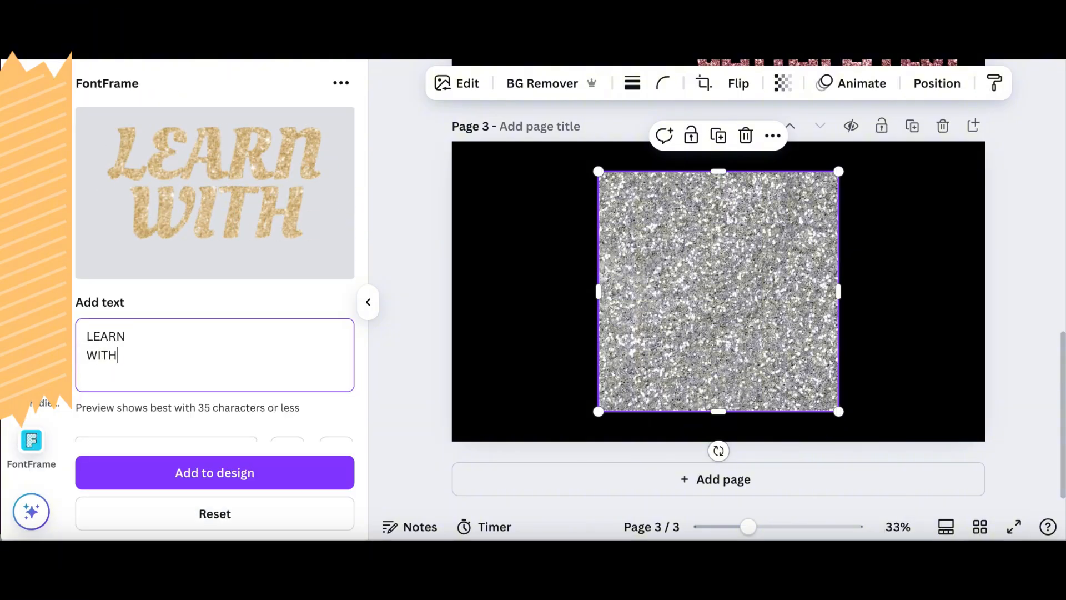
pyautogui.press('Return')
pyautogui.write('SNEEM')
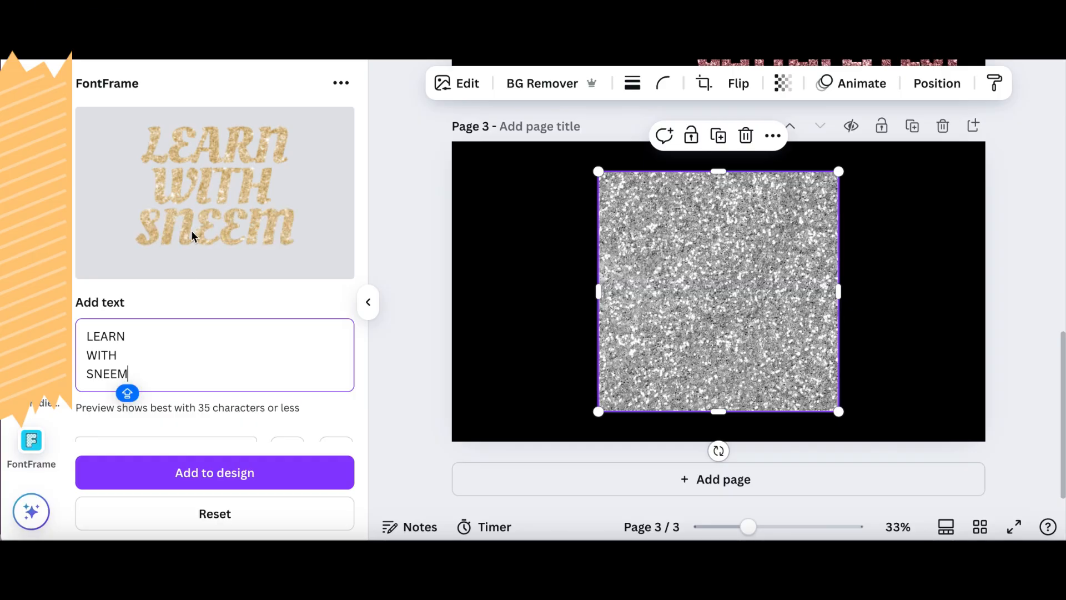
# - Set the font of the three-line FontFrame text to Anton
pyautogui.scroll(-3, 191, 229)
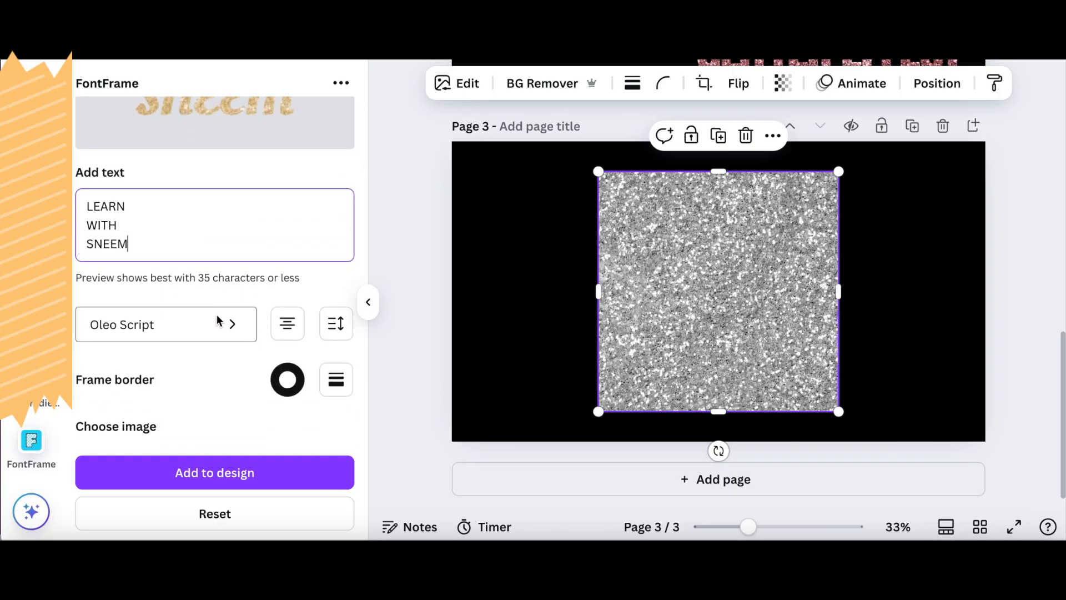
pyautogui.click(219, 322)
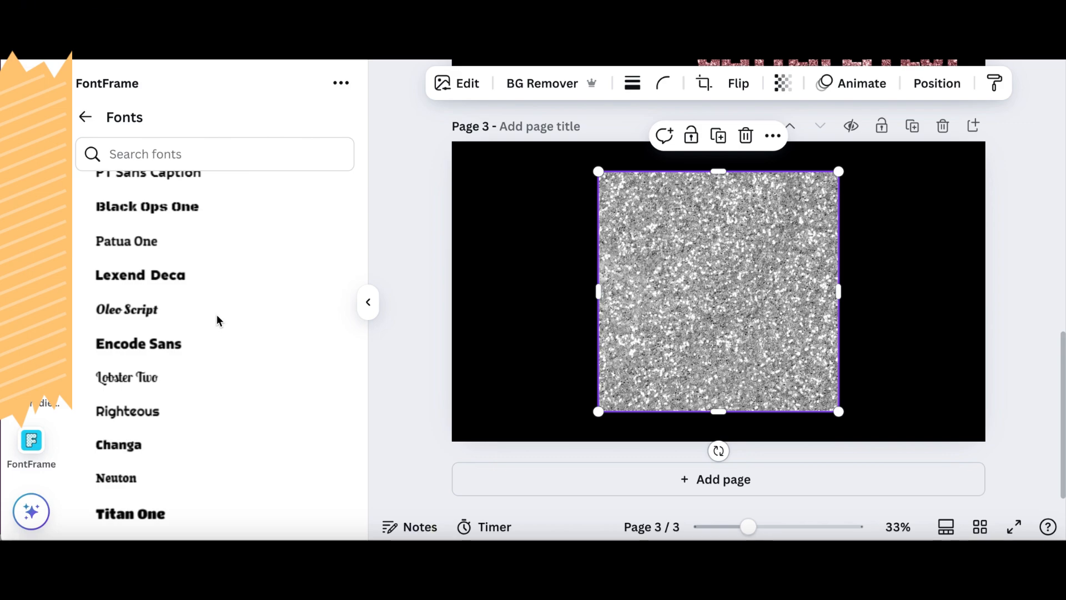
pyautogui.scroll(5, 217, 320)
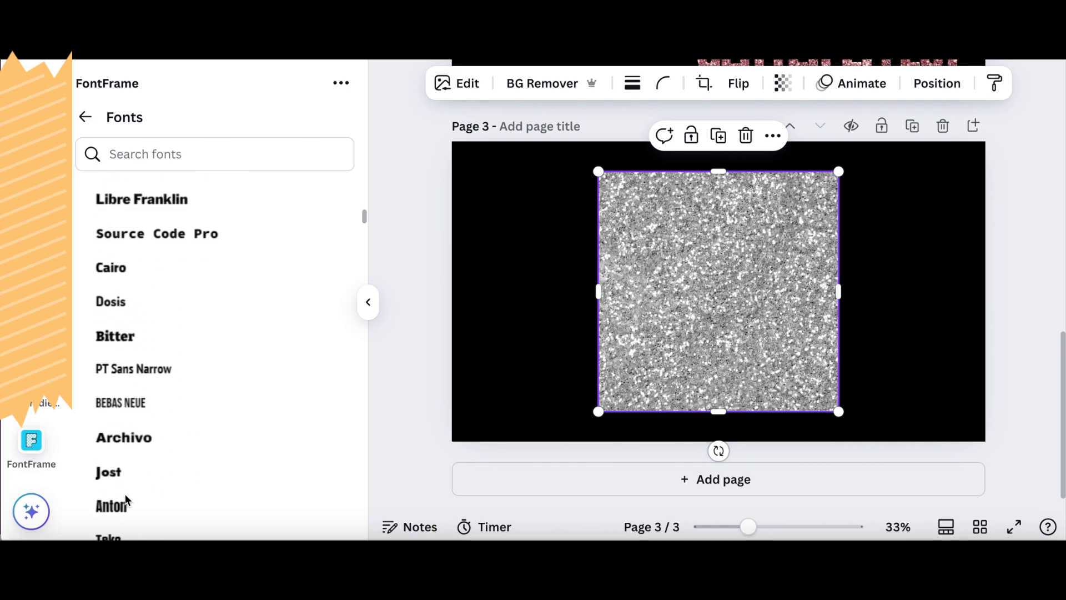
pyautogui.click(124, 496)
pyautogui.scroll(3, 199, 299)
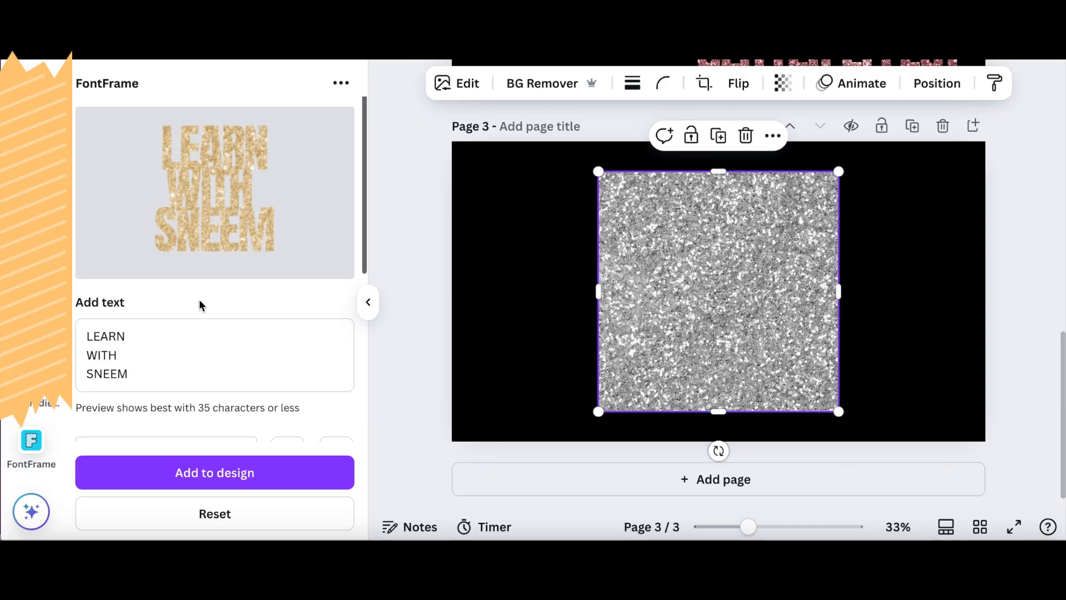
pyautogui.scroll(-1, 199, 299)
pyautogui.scroll(-3, 199, 298)
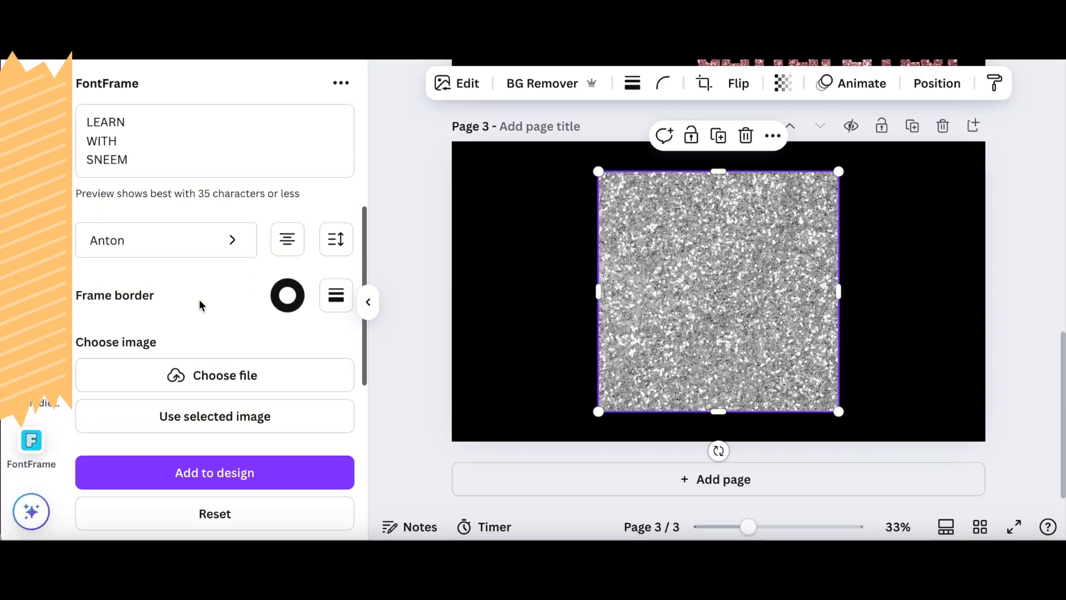
# - Fill the three-line FontFrame text with the selected silver glitter photo and slightly increase its letter and line spacing
pyautogui.click(185, 399)
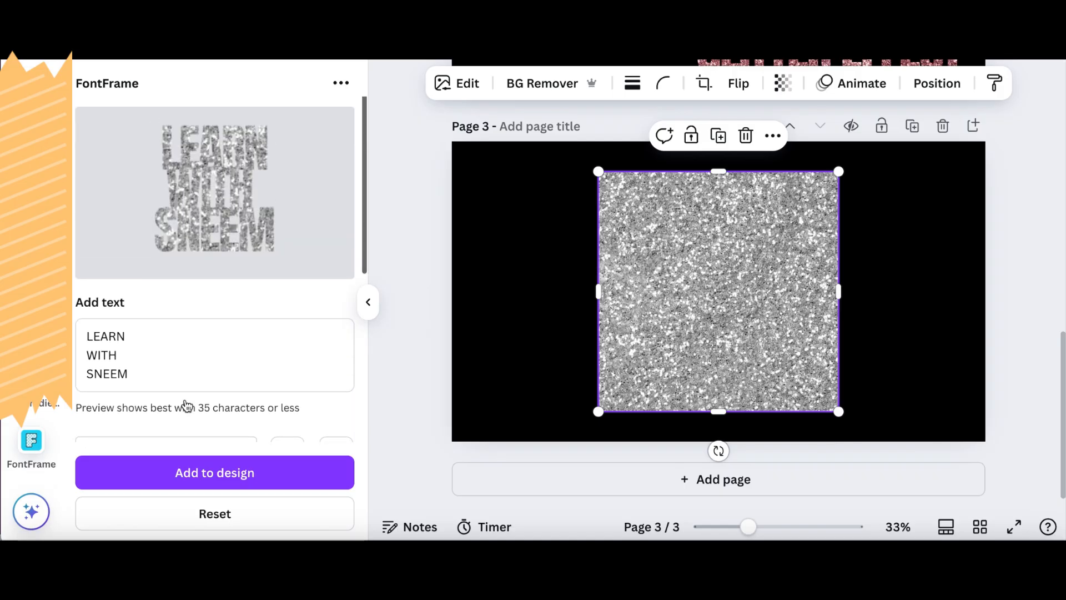
pyautogui.scroll(-1, 187, 405)
pyautogui.scroll(-1, 186, 401)
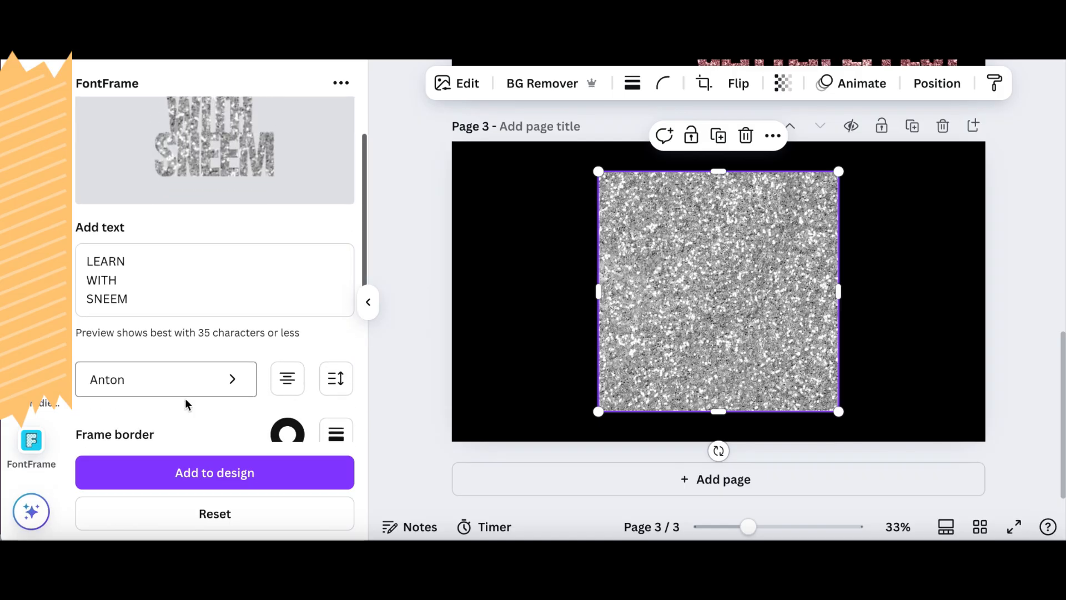
pyautogui.click(330, 379)
pyautogui.scroll(1, 329, 379)
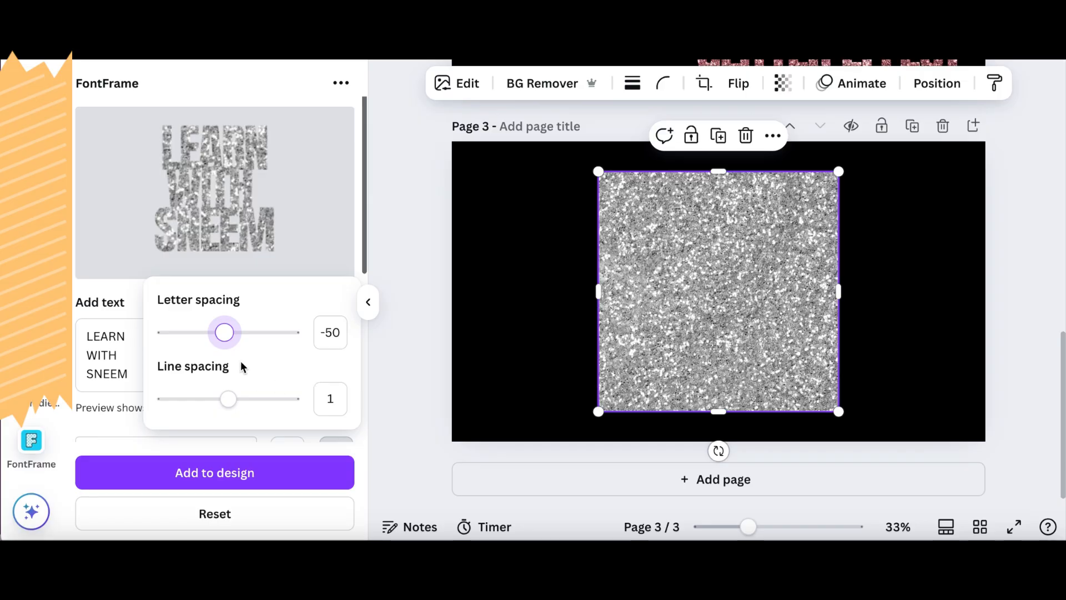
pyautogui.moveTo(223, 329); pyautogui.dragTo(230, 329)
pyautogui.moveTo(230, 399); pyautogui.dragTo(254, 401)
pyautogui.click(228, 219)
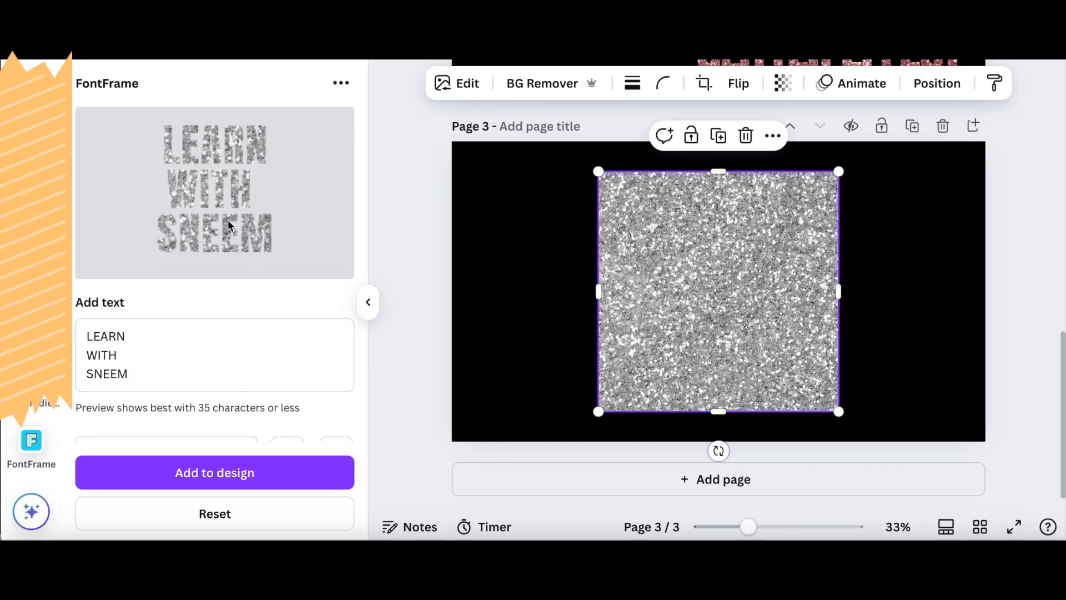
# - Add the silver glitter text to page 3 and delete the square glitter photo behind it
pyautogui.click(138, 356)
pyautogui.click(189, 372)
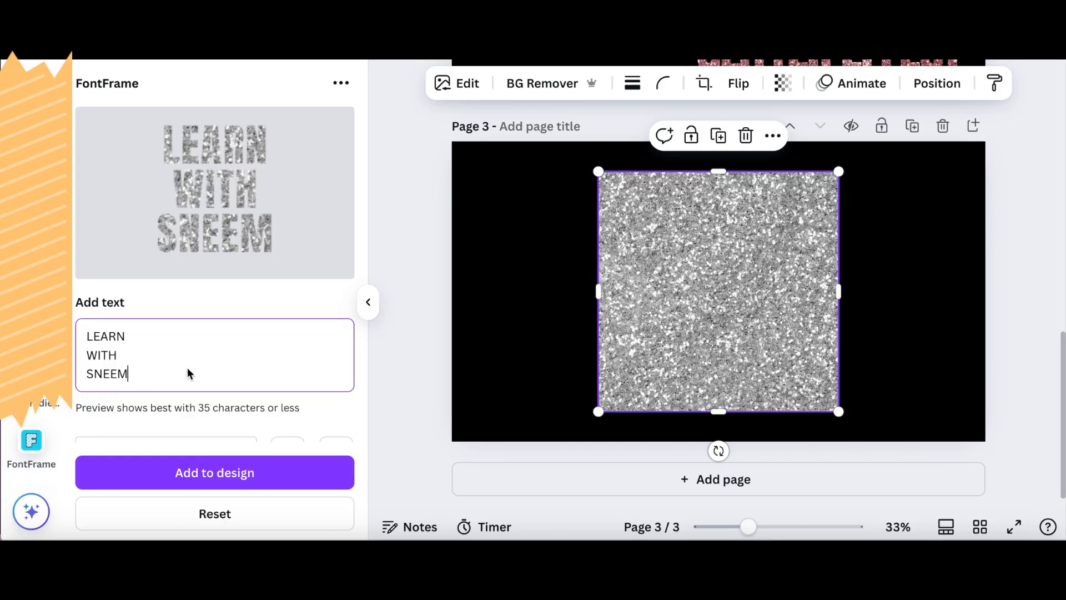
pyautogui.scroll(-4, 278, 289)
pyautogui.click(222, 473)
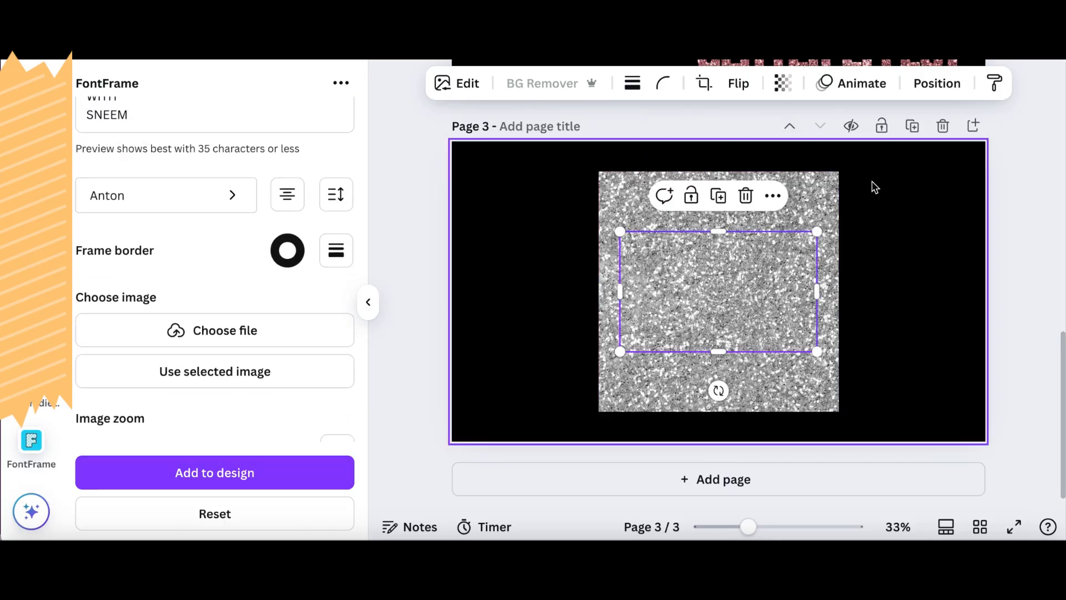
# - Crop the empty margins on all four sides of the silver glitter text, making its frame about 384 wide
pyautogui.moveTo(621, 292); pyautogui.dragTo(665, 293)
pyautogui.moveTo(818, 292); pyautogui.dragTo(774, 295)
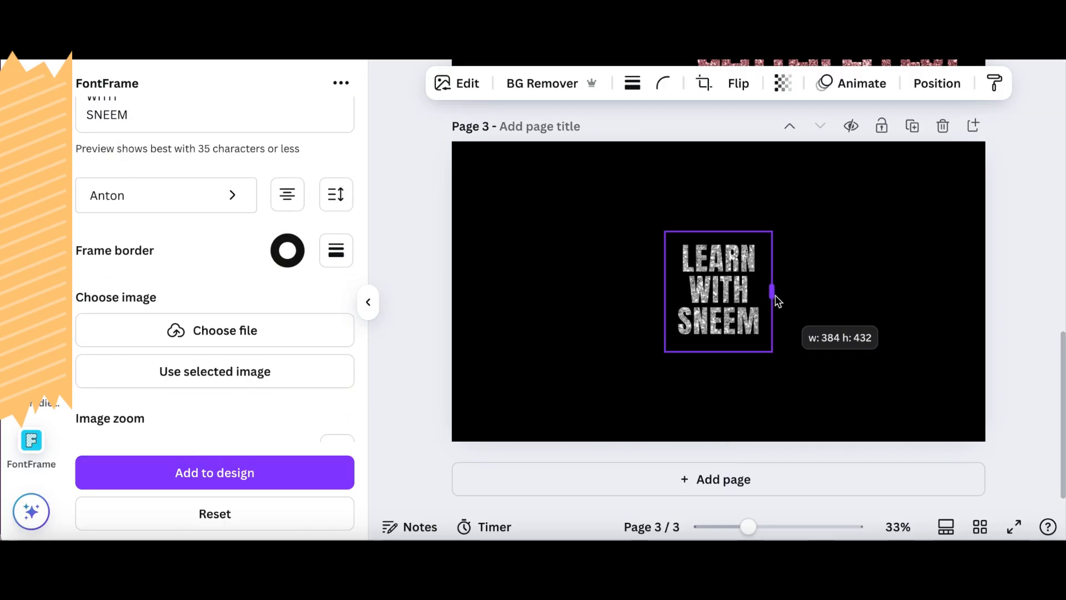
pyautogui.moveTo(719, 352); pyautogui.dragTo(719, 345)
pyautogui.moveTo(721, 233); pyautogui.dragTo(934, 201)
# - Enlarge the silver glitter text to nearly the full height of page 3 and center it on the page
pyautogui.moveTo(777, 239); pyautogui.dragTo(728, 289)
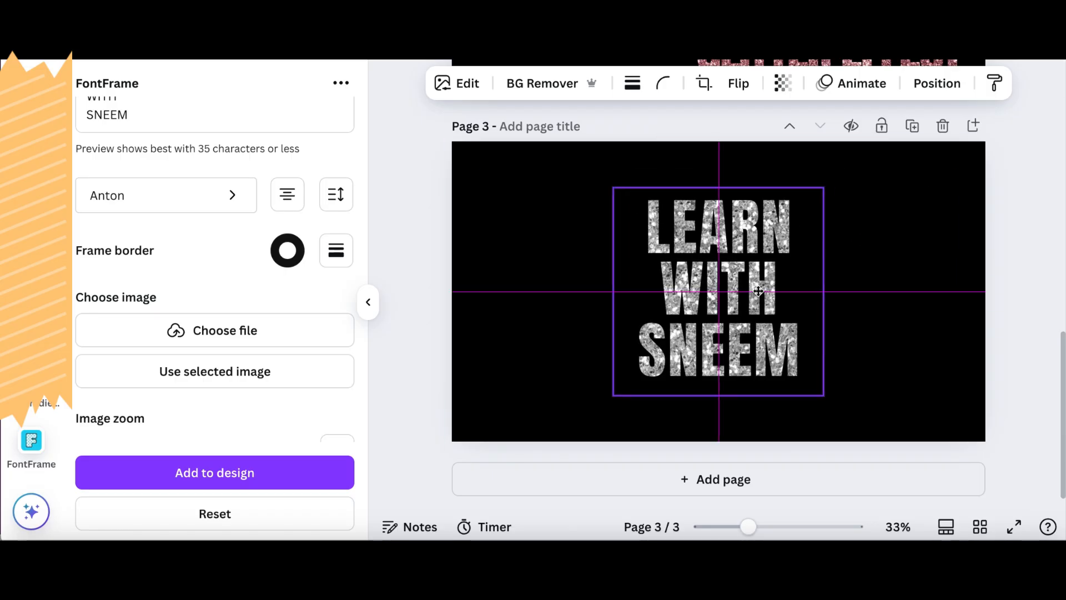
pyautogui.moveTo(614, 395); pyautogui.dragTo(570, 438)
pyautogui.moveTo(669, 353); pyautogui.dragTo(690, 336)
pyautogui.click(904, 239)
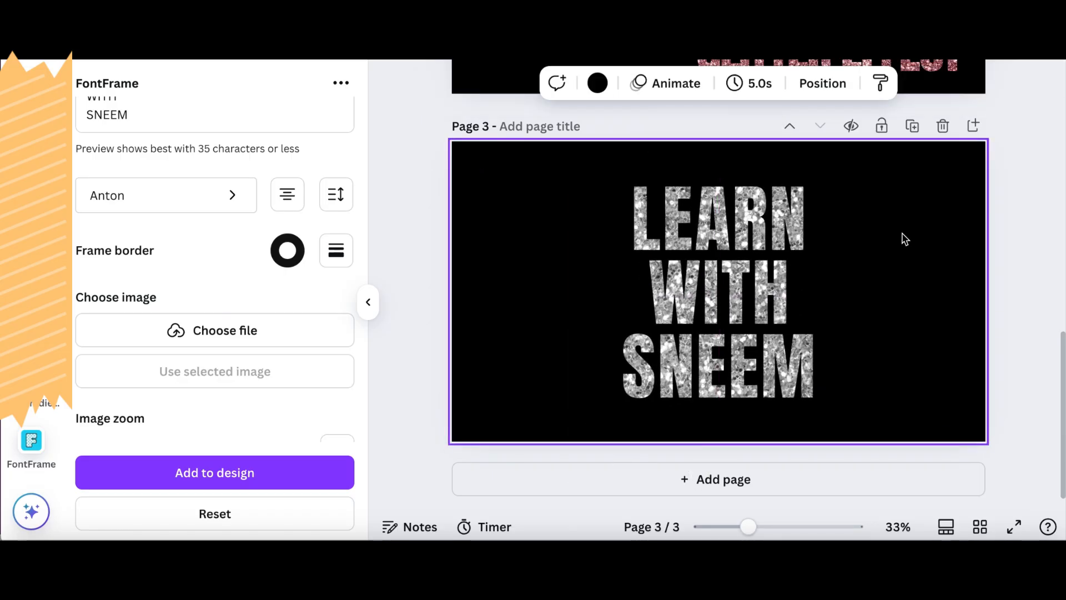
# - Collapse the FontFrame panel and review the finished glitter texts on pages 1 to 3
pyautogui.click(368, 302)
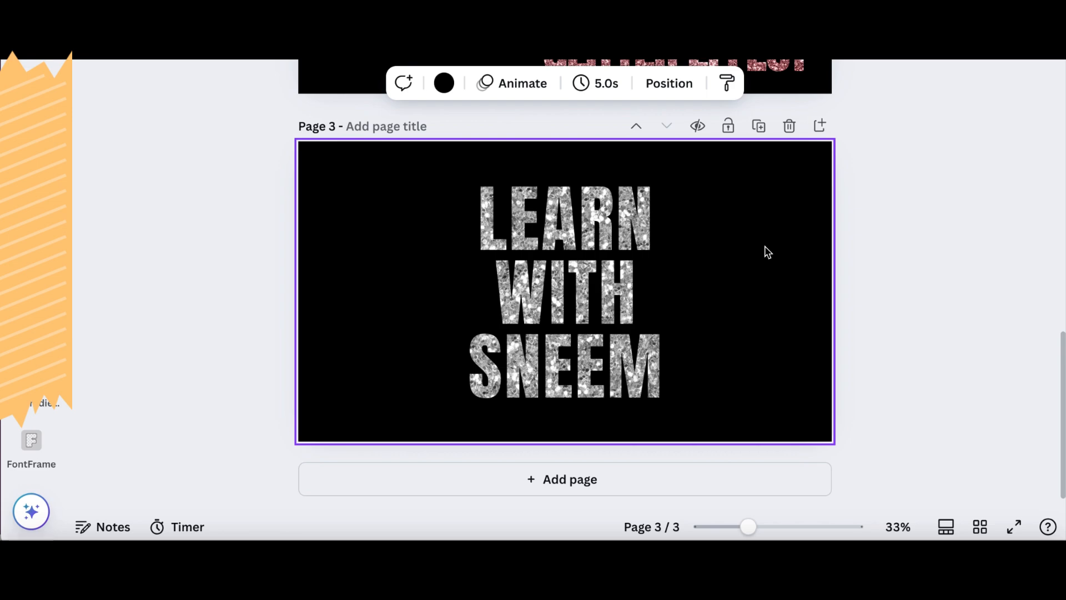
pyautogui.scroll(8, 767, 253)
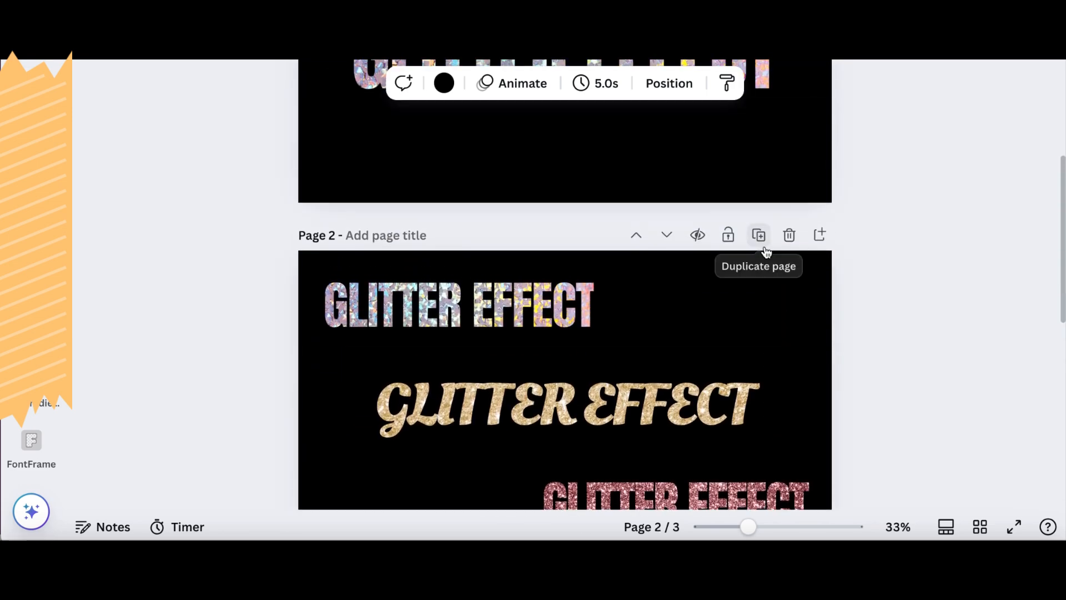
pyautogui.scroll(5, 767, 253)
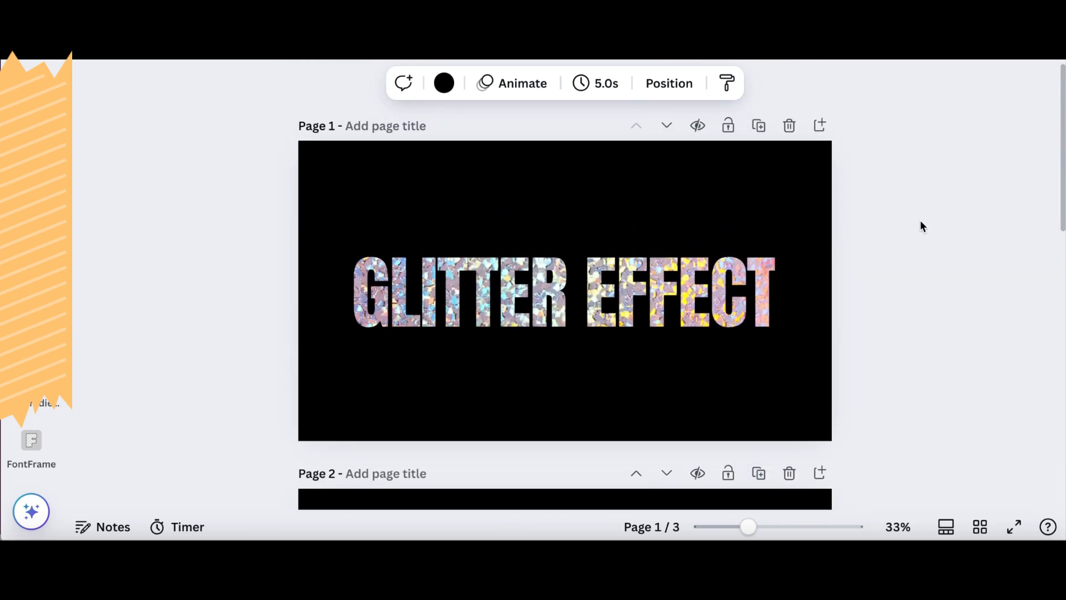
pyautogui.scroll(-1, 921, 222)
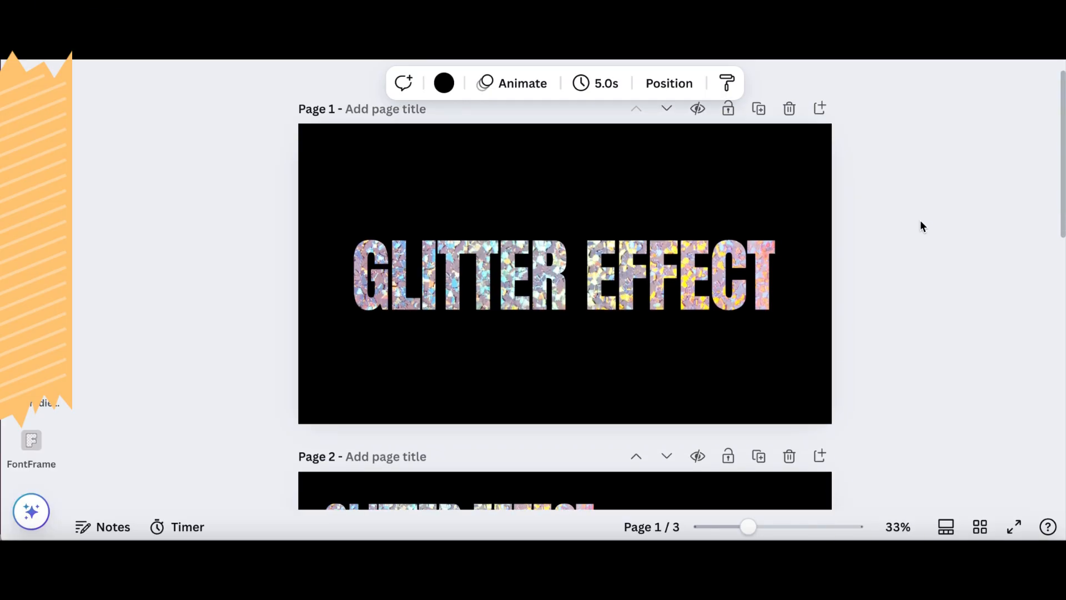
pyautogui.scroll(-5, 921, 225)
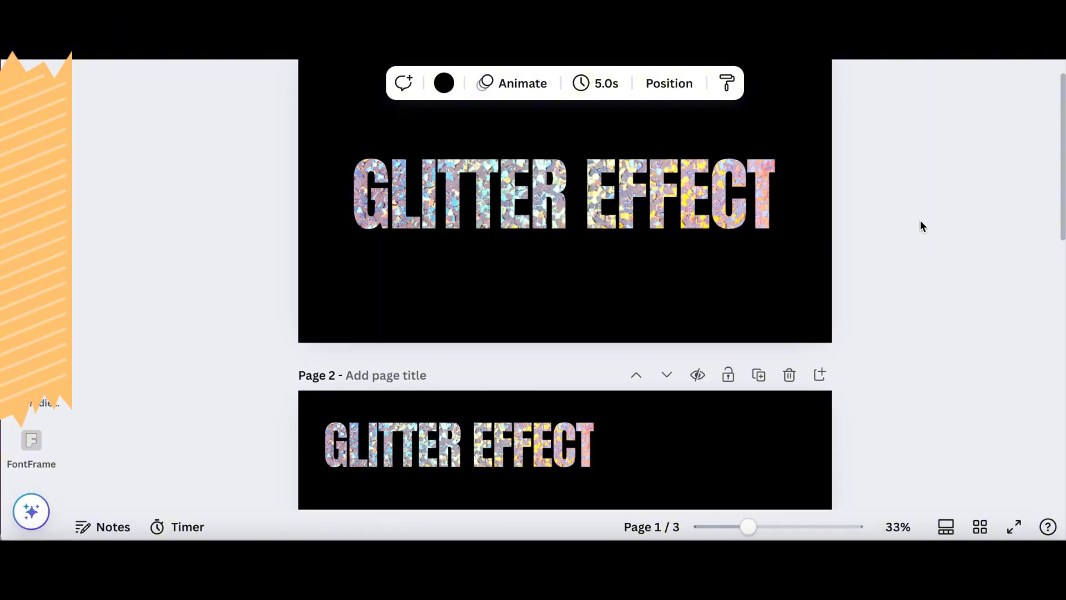
pyautogui.scroll(-4, 921, 224)
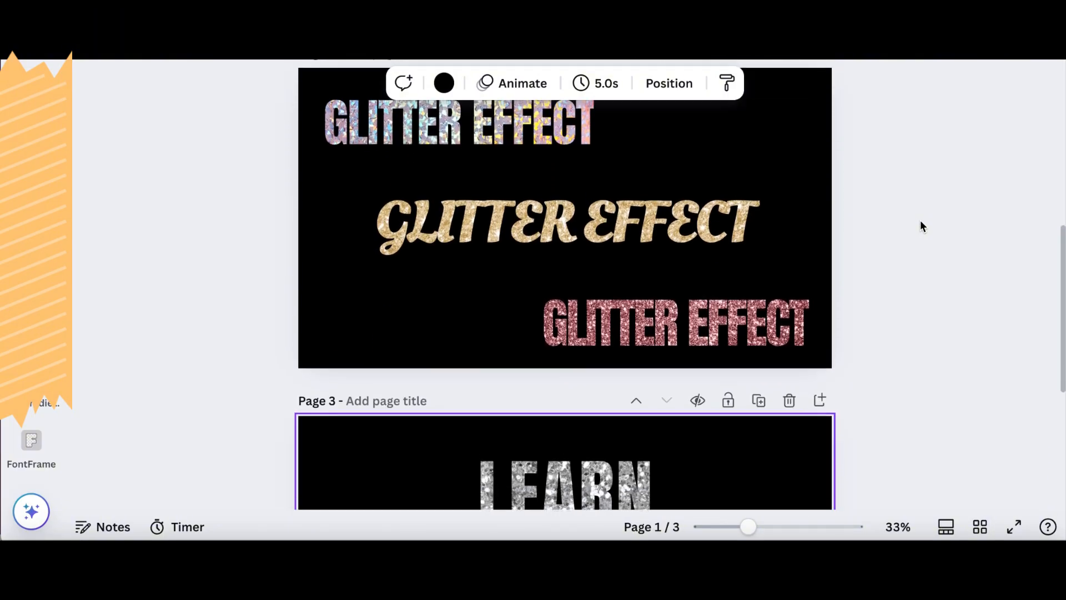
pyautogui.scroll(-4, 921, 224)
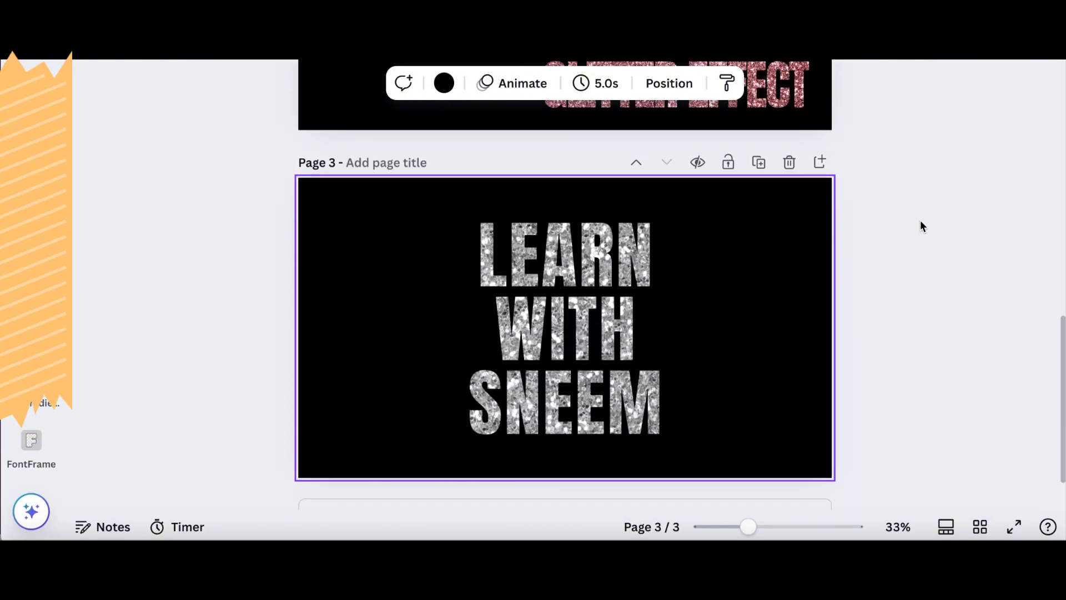